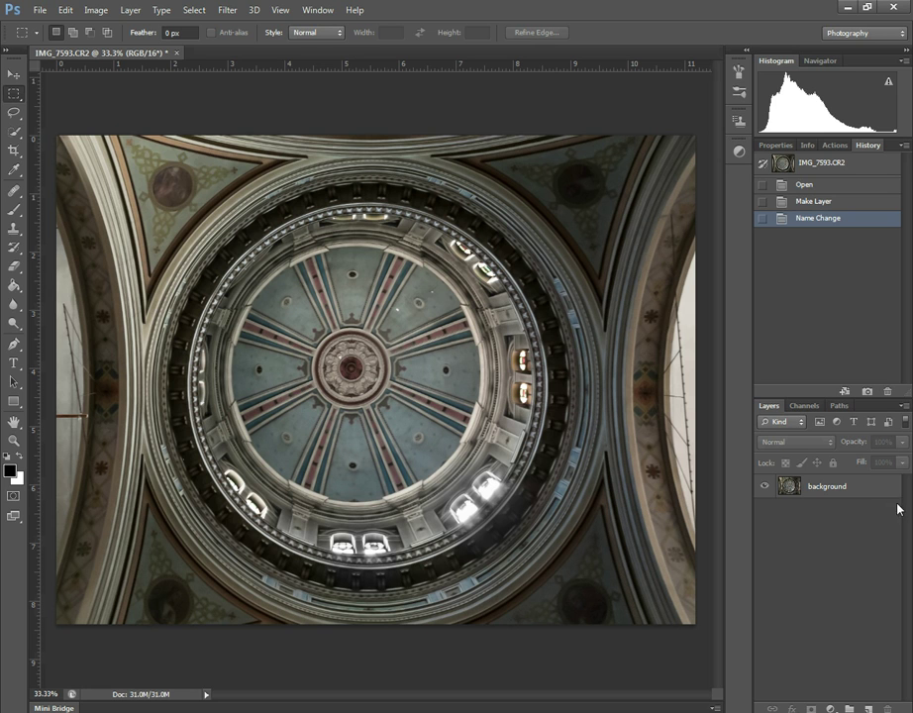
# Select the unlocked 'background' layer of the dome photo.
pyautogui.click(865, 487)
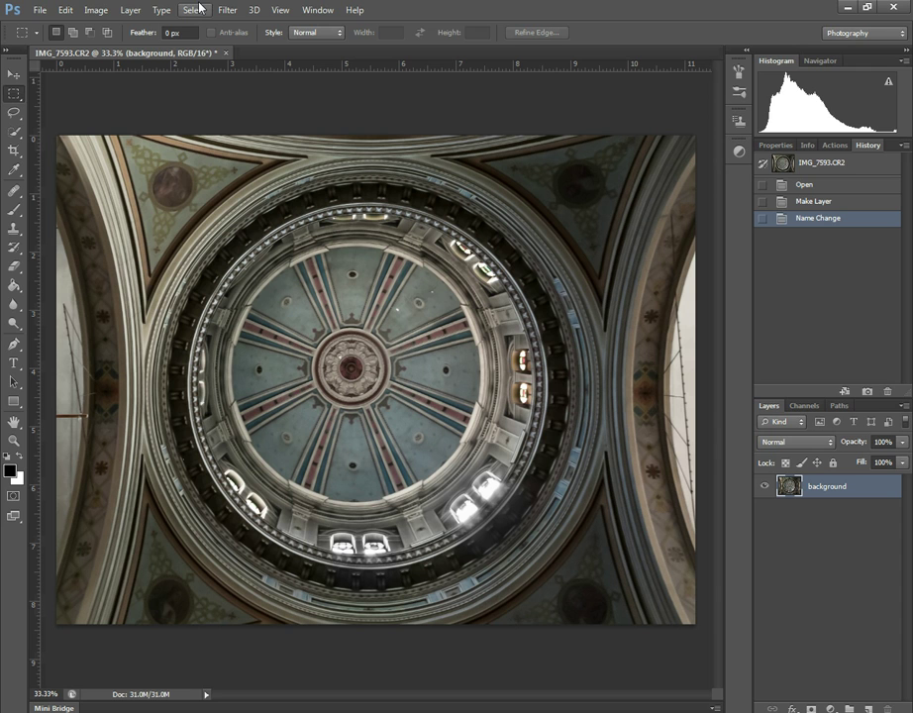
# Convert the dome photo to Lab Color mode.
pyautogui.click(91, 12)
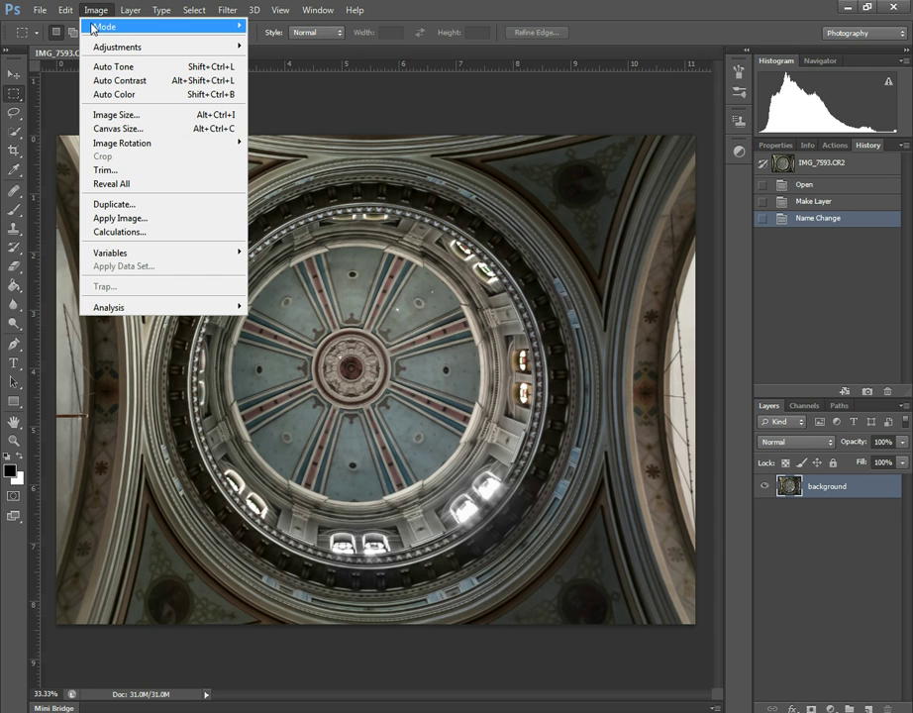
pyautogui.moveTo(94, 27)
pyautogui.press('Right')
pyautogui.press('Left')
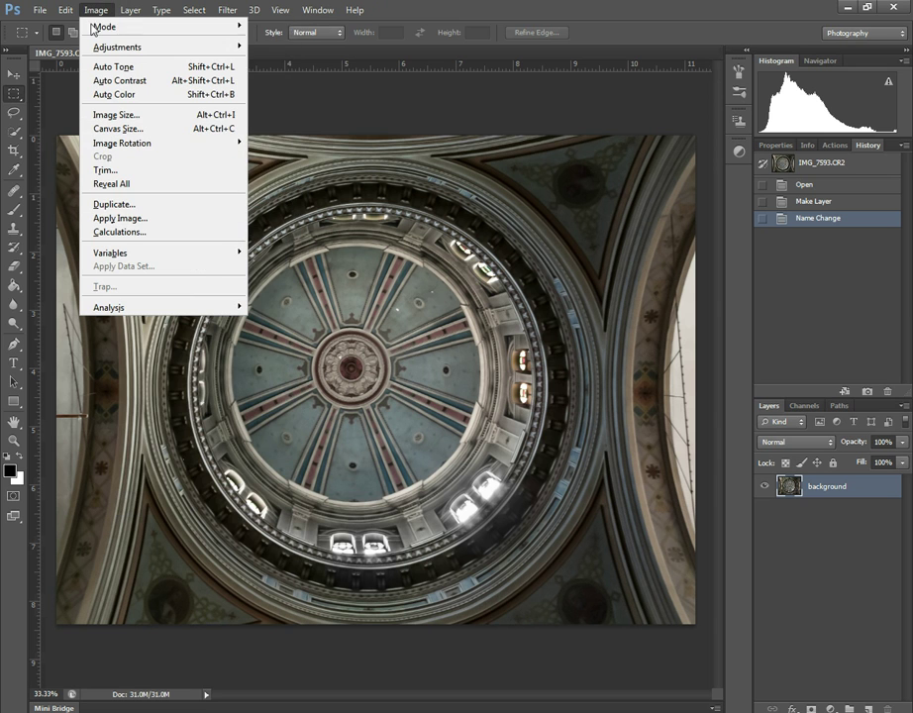
pyautogui.press('Right')
pyautogui.press('Down')
pyautogui.press('Down')
pyautogui.press('Down')
pyautogui.press('Down')
pyautogui.press('Down')
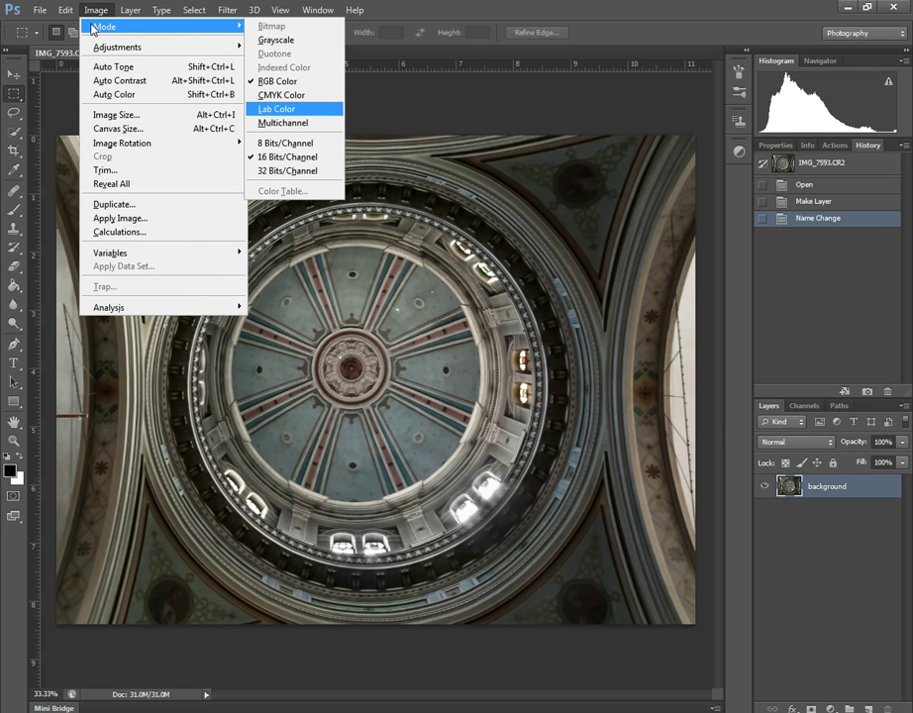
pyautogui.press('Return')
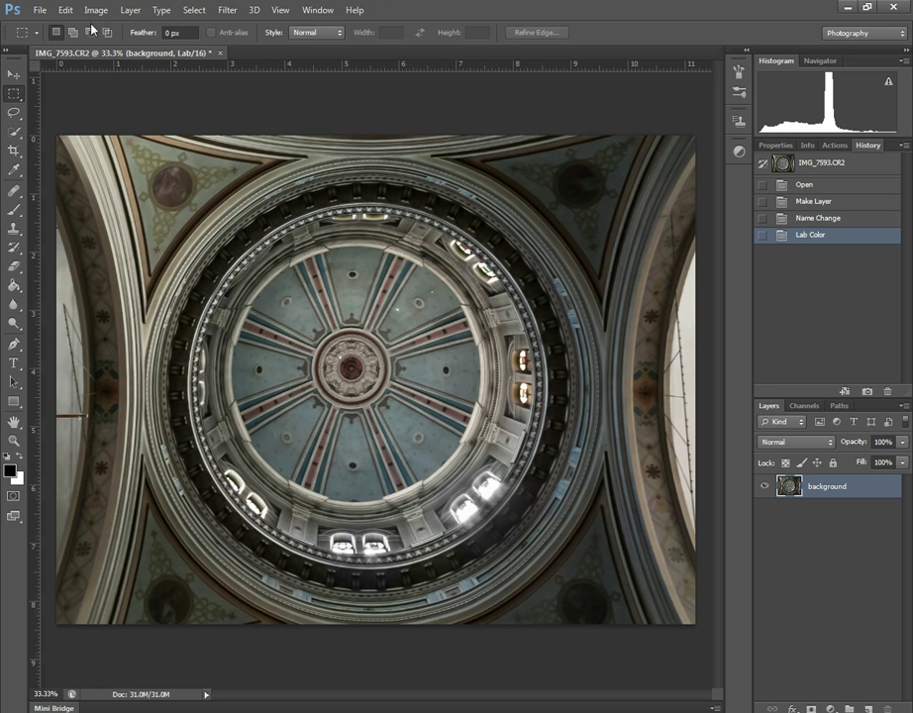
# Inspect the Lab channels, then step back in History to the RGB state before conversion.
pyautogui.click(807, 409)
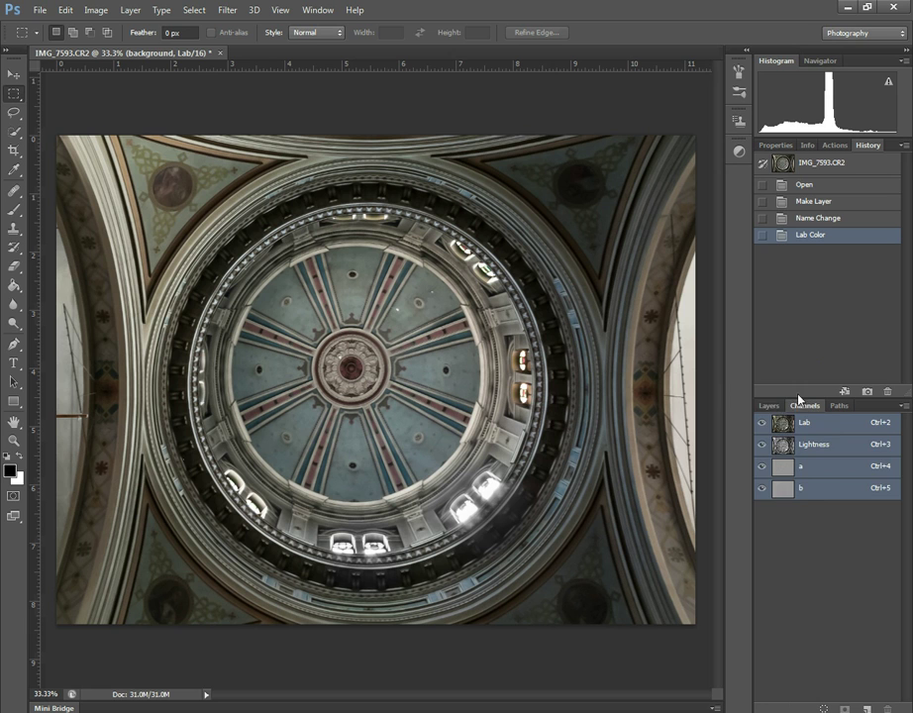
pyautogui.click(771, 406)
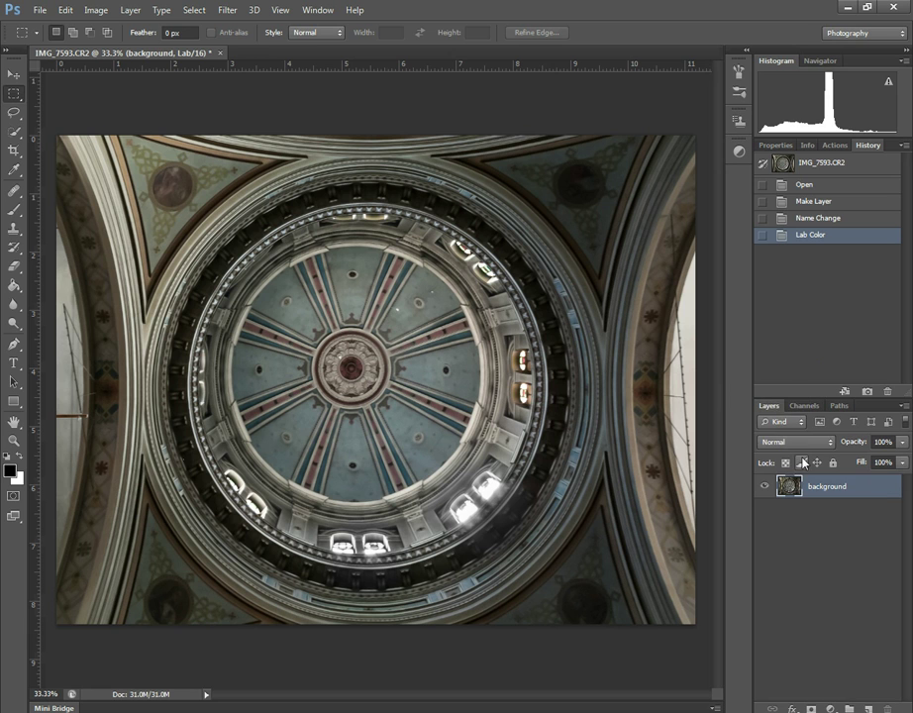
pyautogui.click(808, 408)
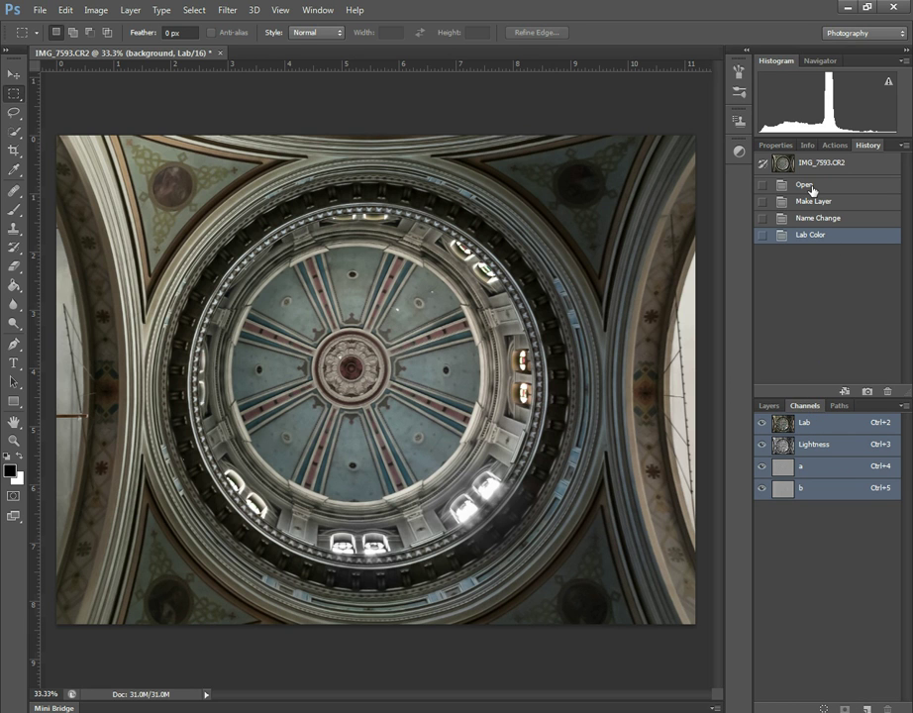
pyautogui.click(842, 219)
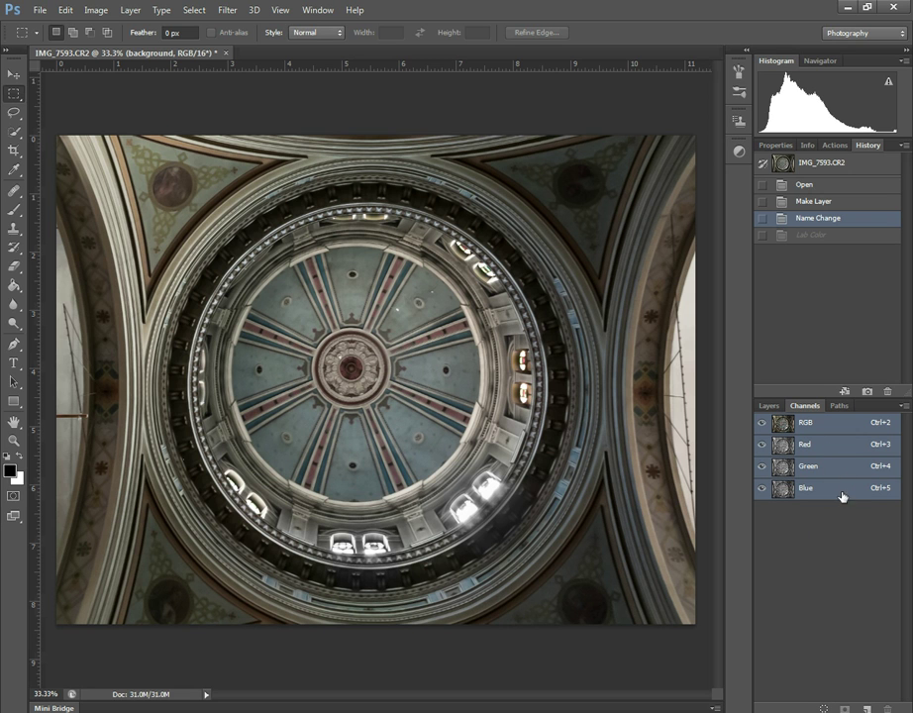
# Restore the Lab Color state and view the Lightness, a and b channels individually.
pyautogui.click(809, 236)
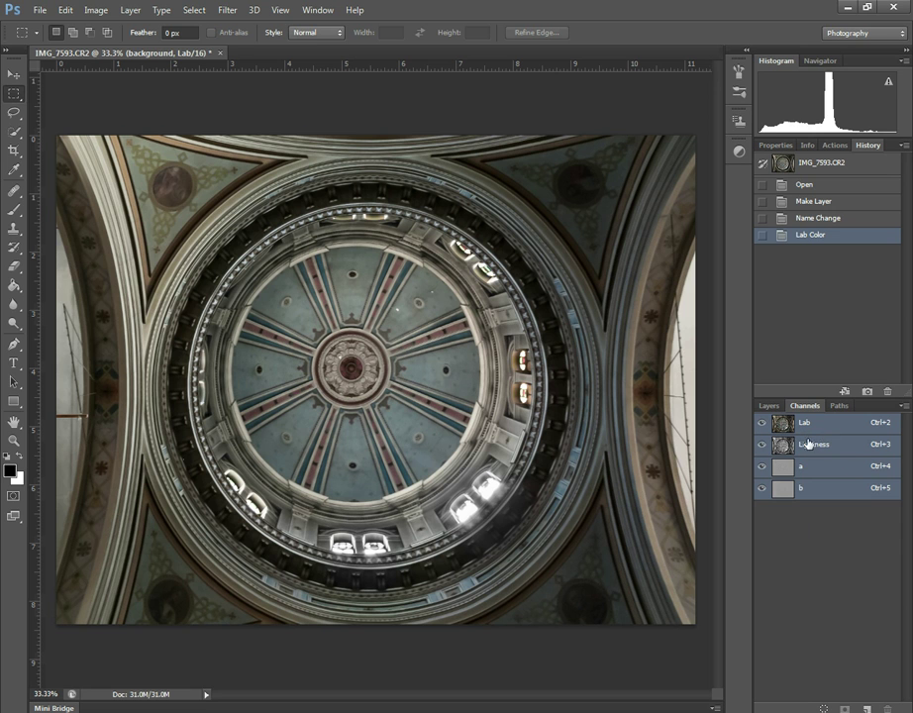
pyautogui.click(827, 452)
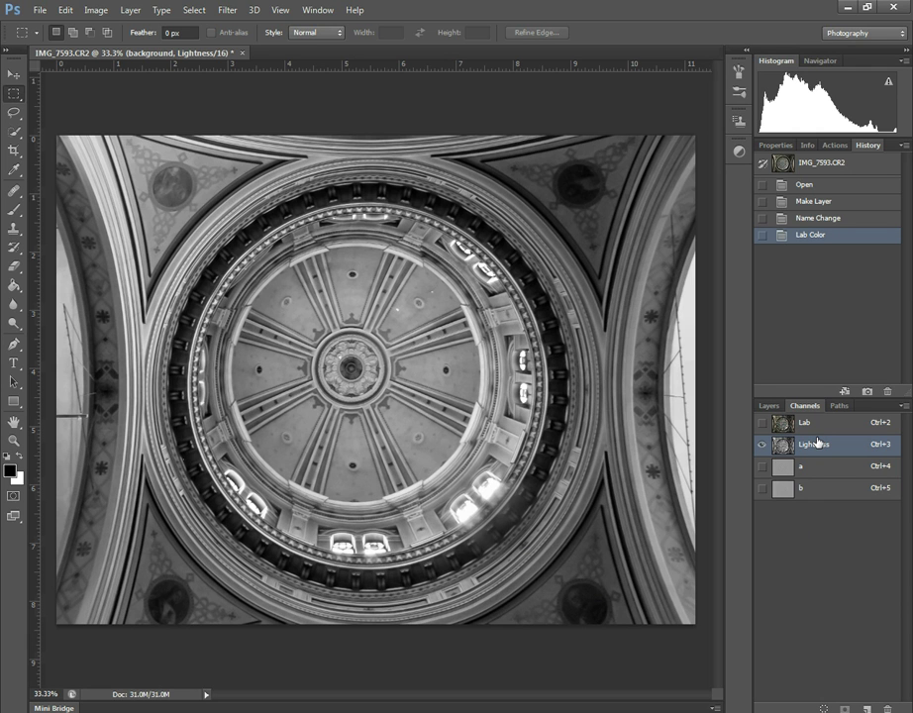
pyautogui.click(816, 471)
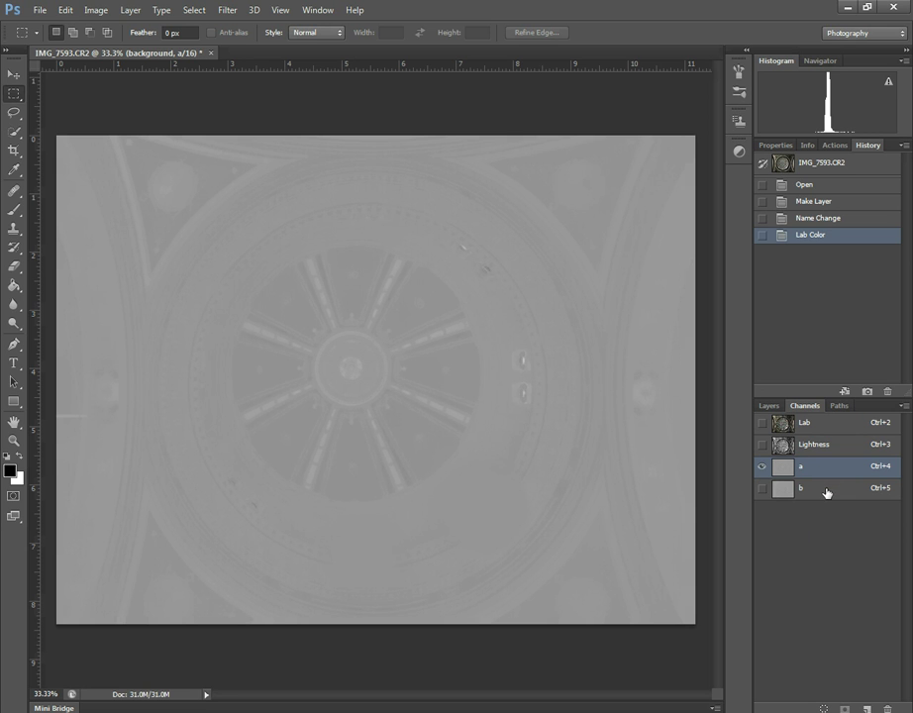
pyautogui.click(826, 493)
pyautogui.click(827, 469)
pyautogui.click(821, 493)
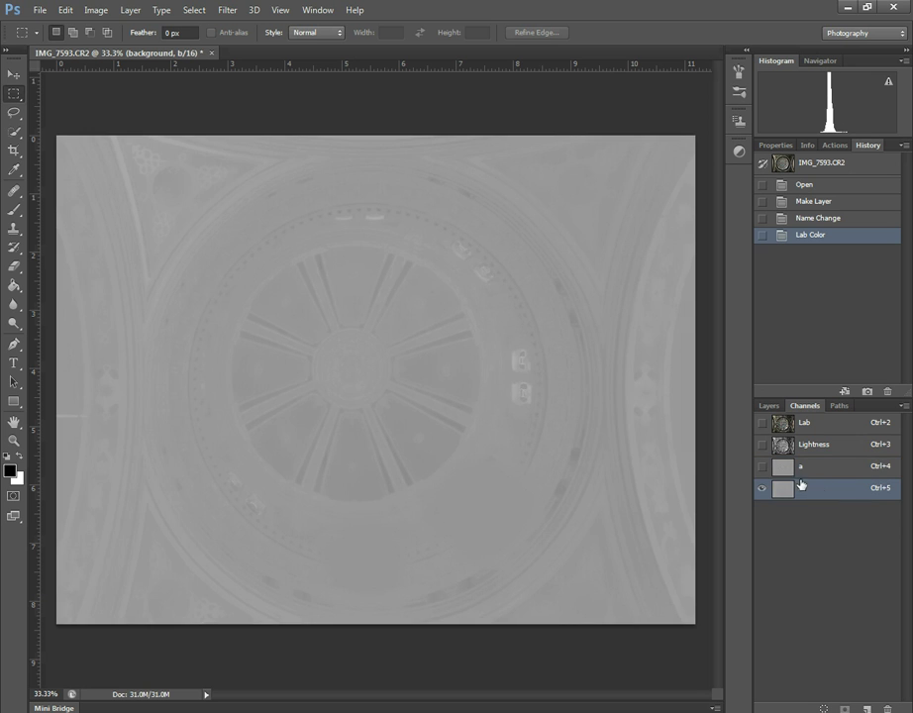
pyautogui.click(762, 467)
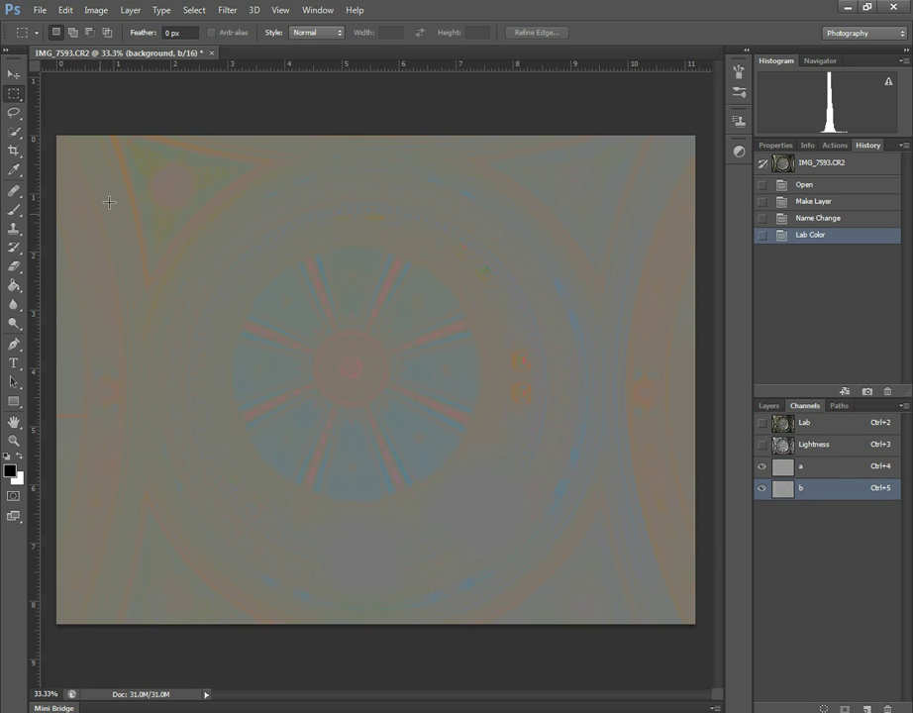
# Make Lightness the active channel and hide the a and b channels.
pyautogui.click(762, 445)
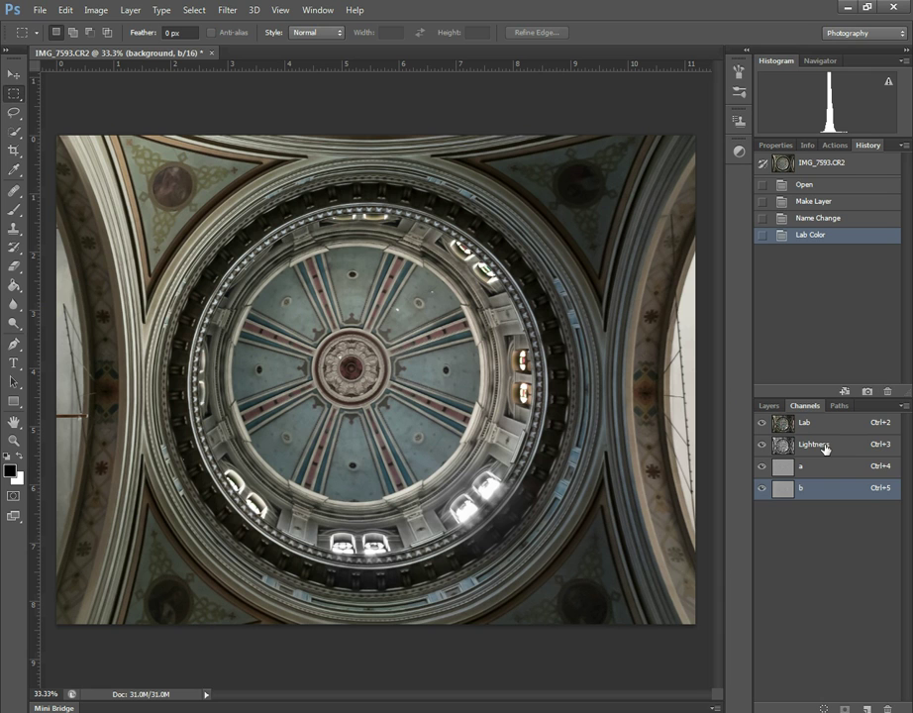
pyautogui.click(825, 446)
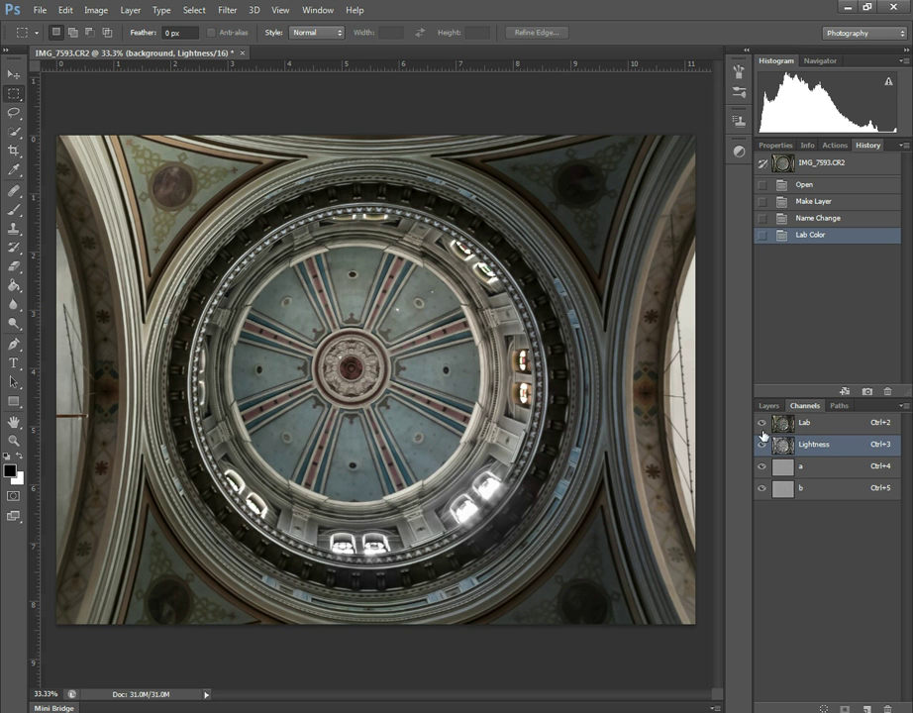
pyautogui.click(763, 466)
pyautogui.click(763, 489)
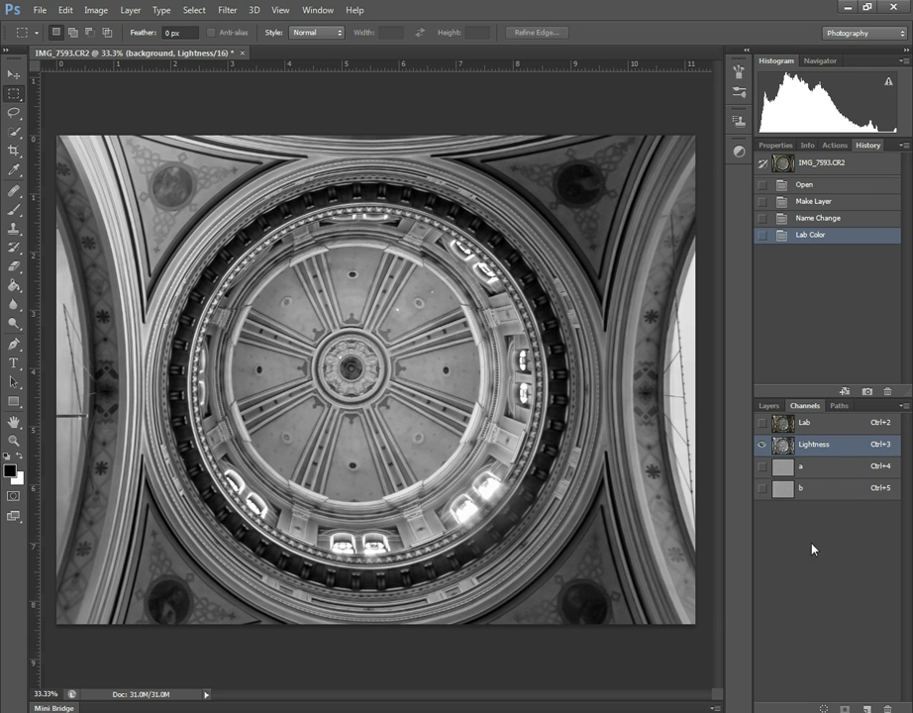
# Switch to Grayscale mode, accepting the flatten and discard-channels prompts.
pyautogui.click(97, 12)
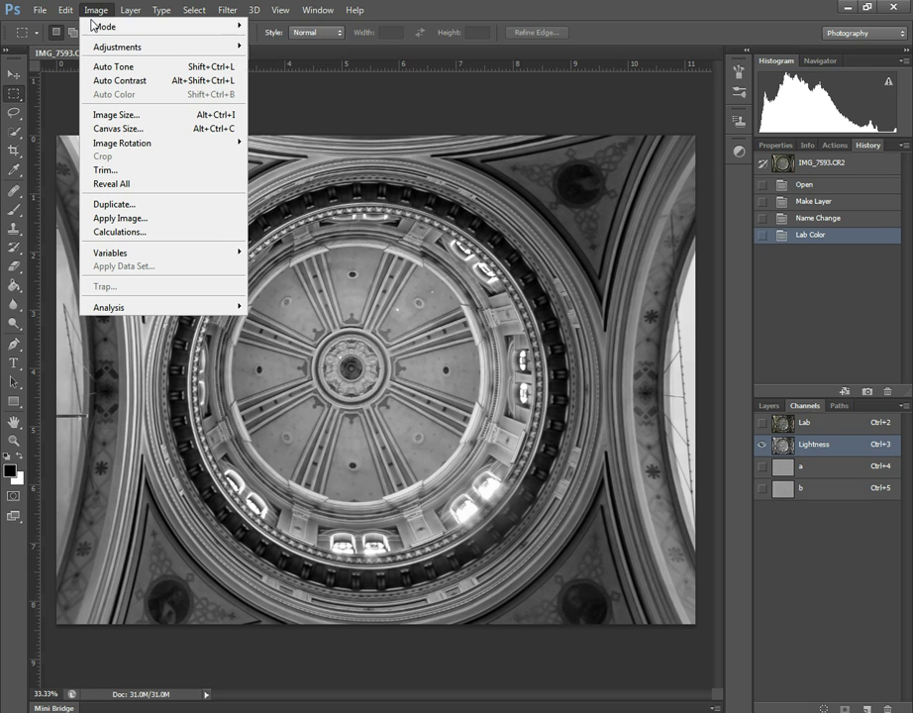
pyautogui.moveTo(105, 32)
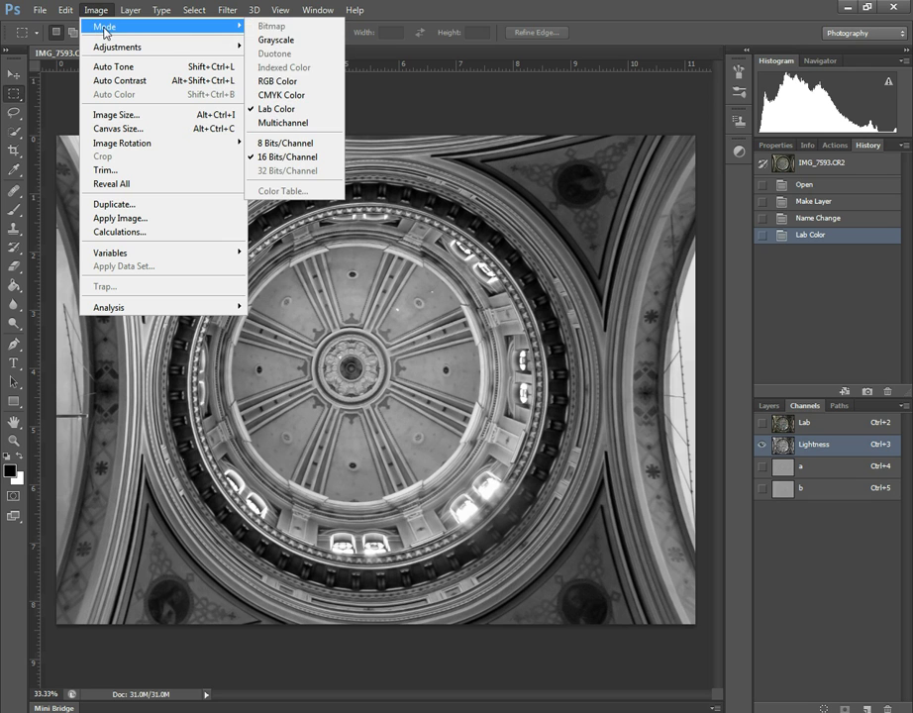
pyautogui.click(299, 48)
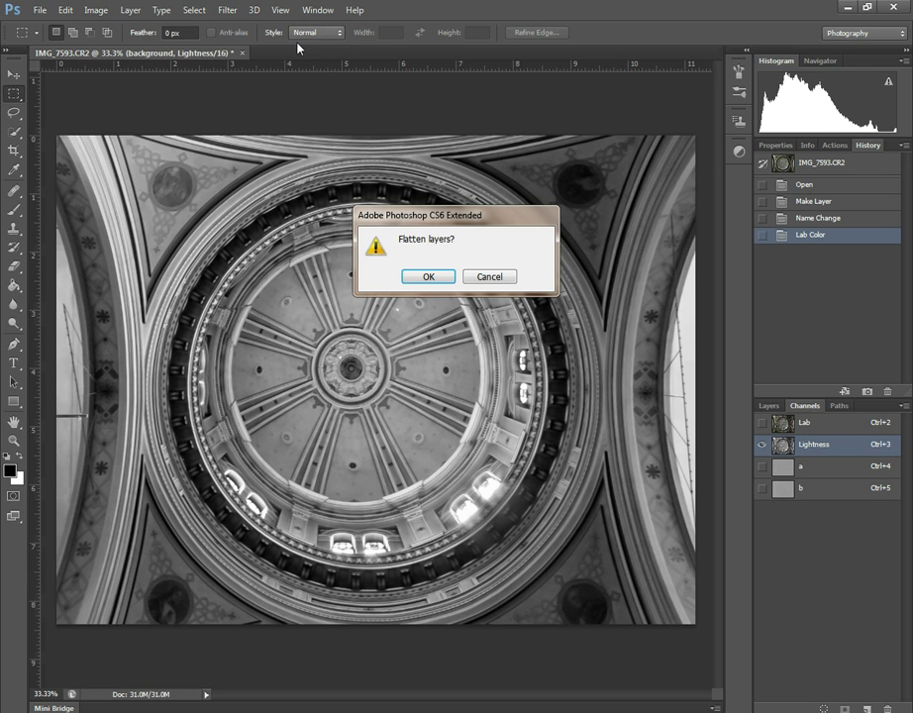
pyautogui.click(441, 281)
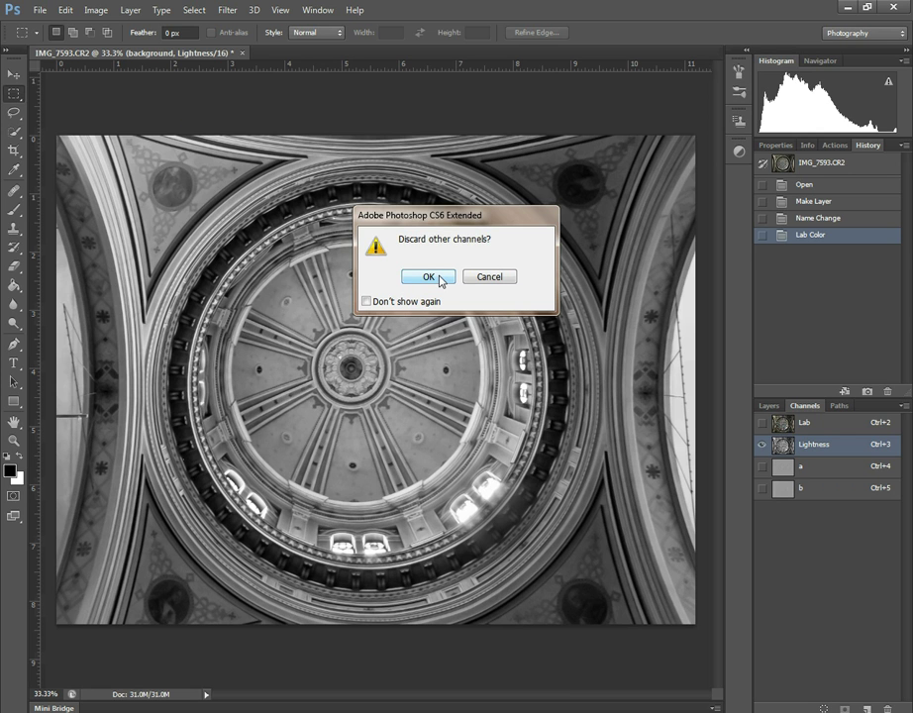
pyautogui.click(429, 277)
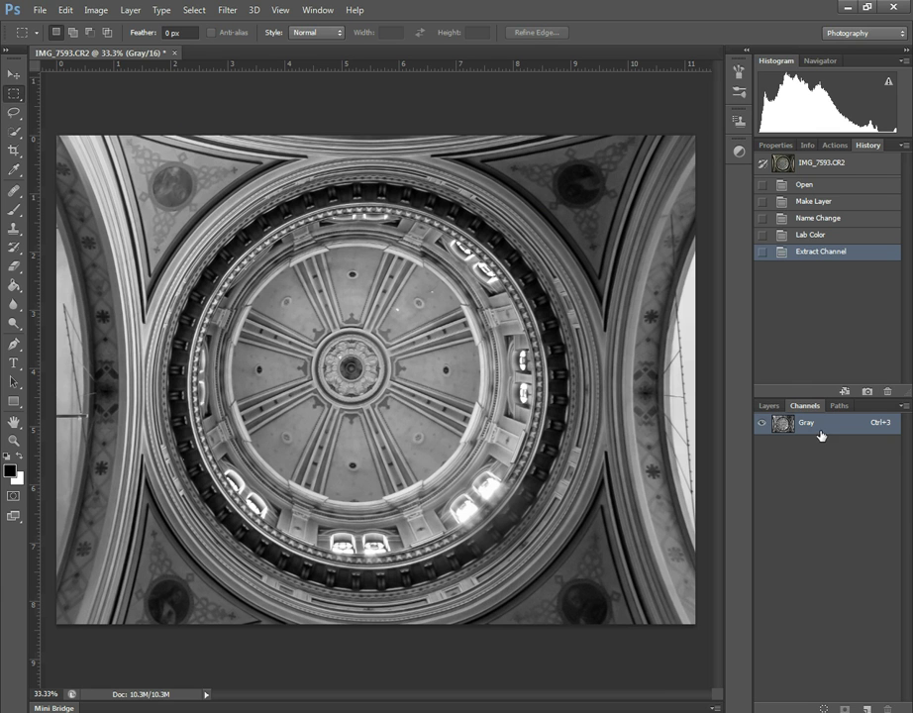
# Convert the grayscale dome image to RGB Color mode and check its RGB channels.
pyautogui.click(771, 407)
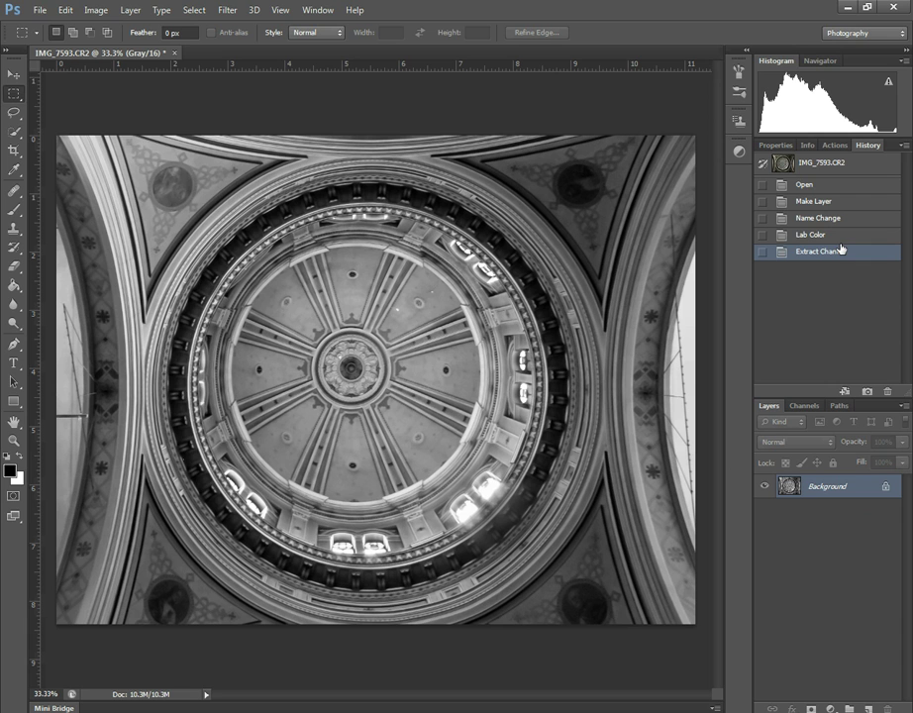
pyautogui.click(98, 11)
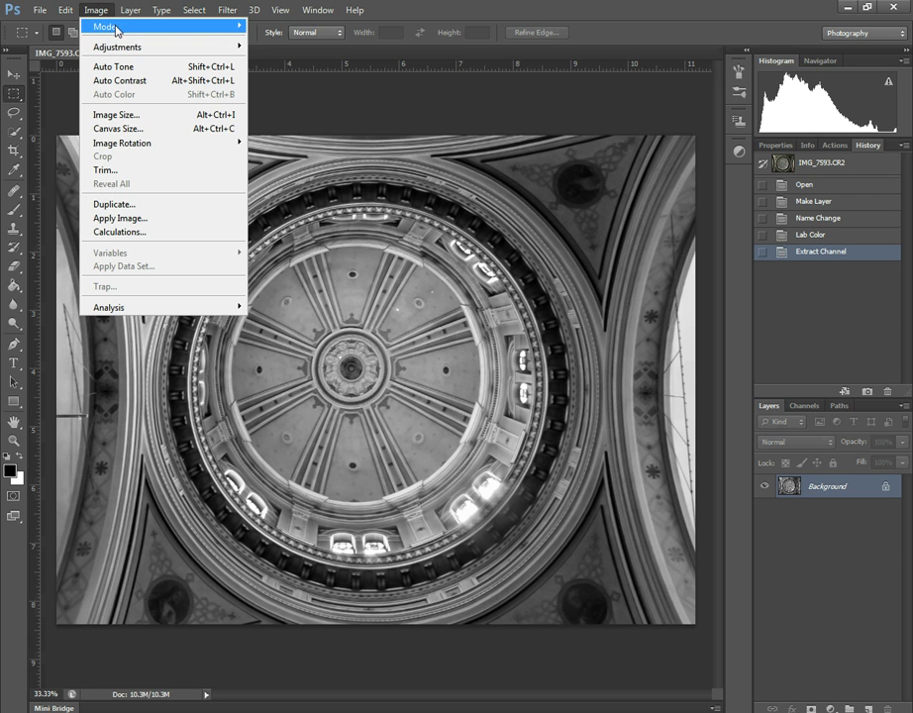
pyautogui.moveTo(213, 31)
pyautogui.click(278, 81)
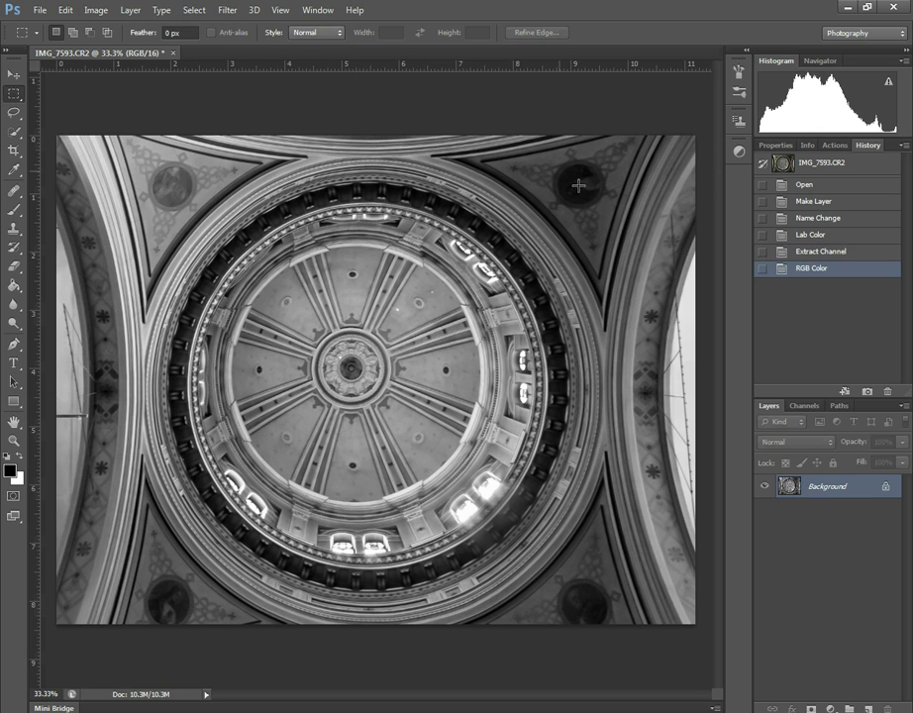
pyautogui.click(804, 407)
pyautogui.click(772, 406)
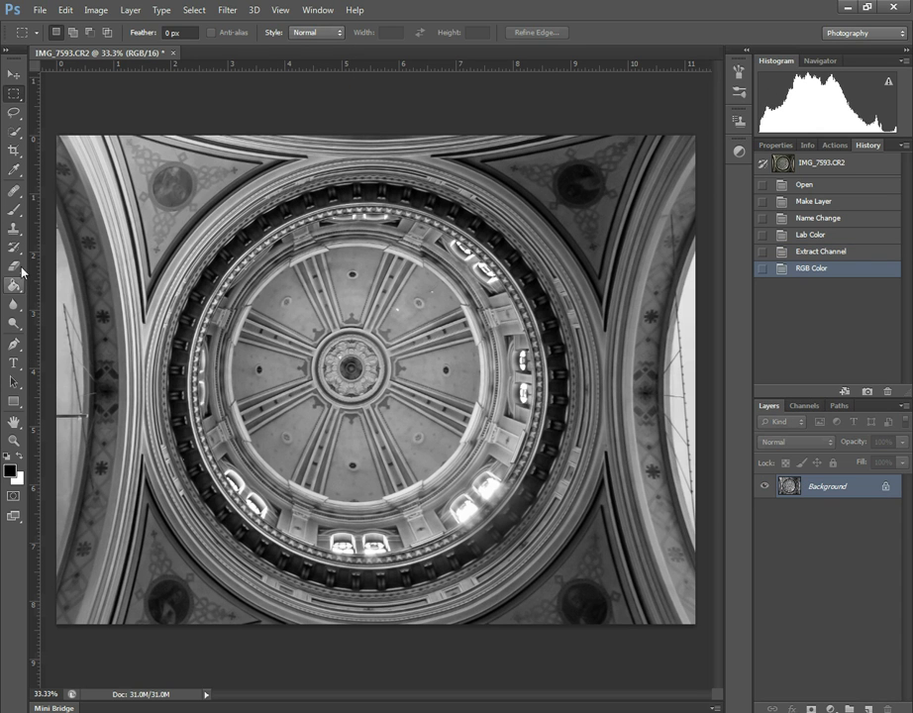
# Add a Solid Color fill layer, Color Fill 1, in pale yellow ffe076.
pyautogui.click(130, 10)
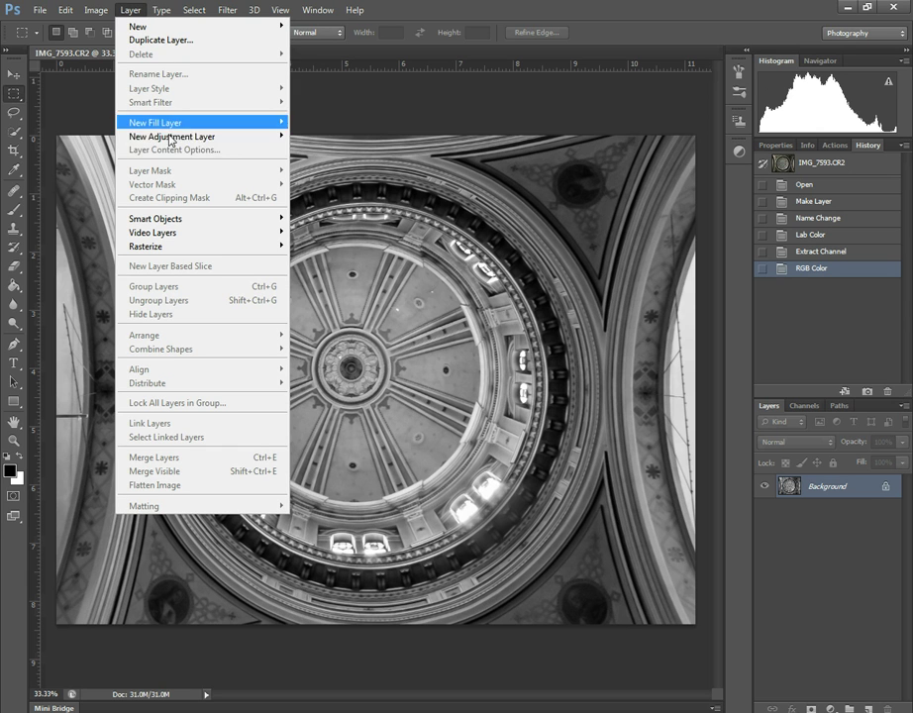
pyautogui.moveTo(181, 123)
pyautogui.click(305, 123)
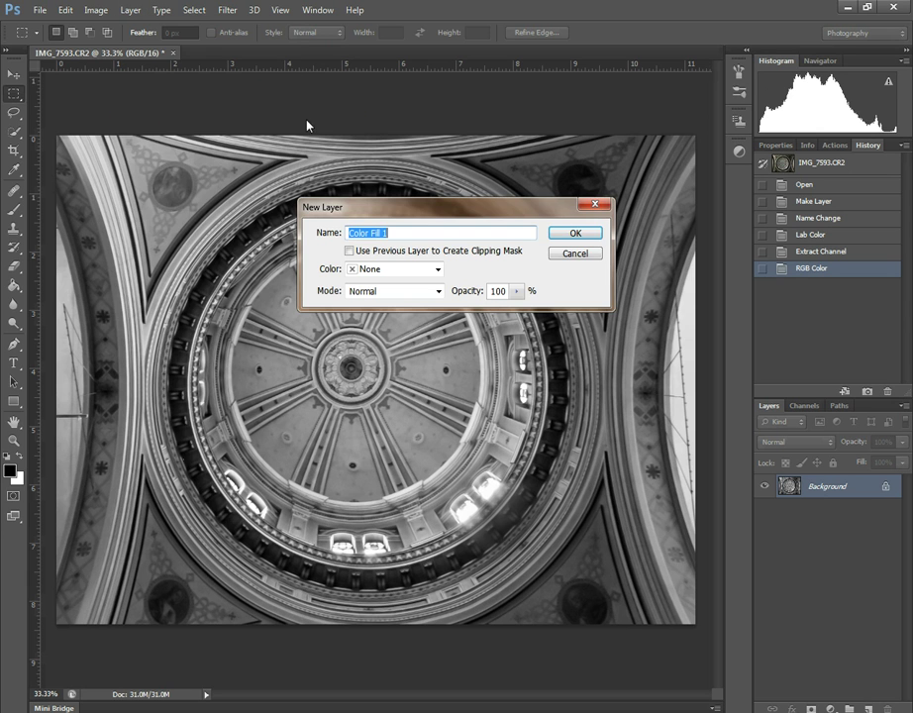
pyautogui.click(579, 239)
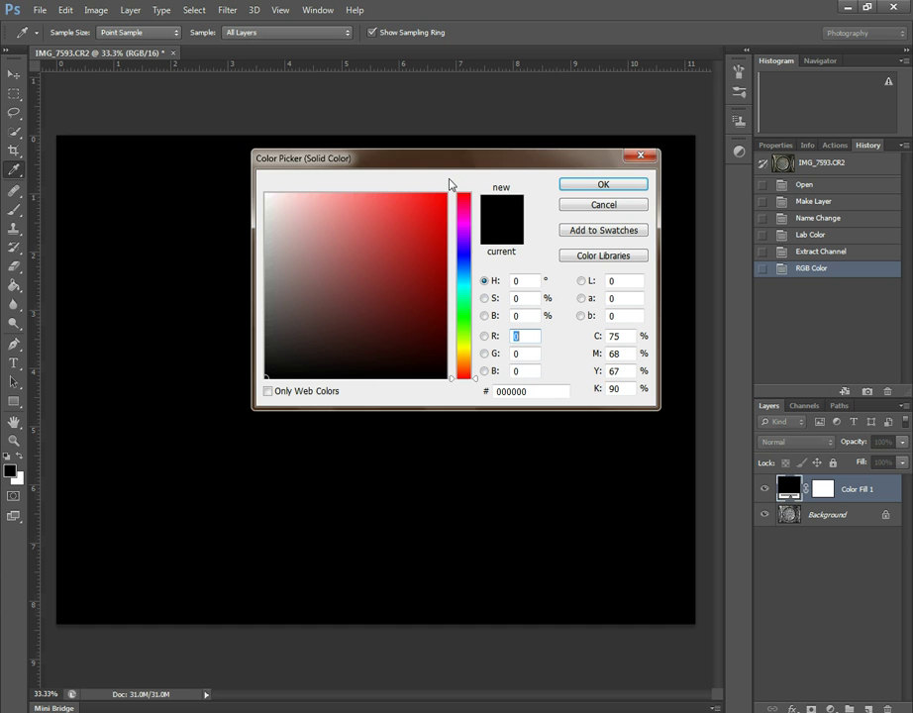
pyautogui.click(437, 202)
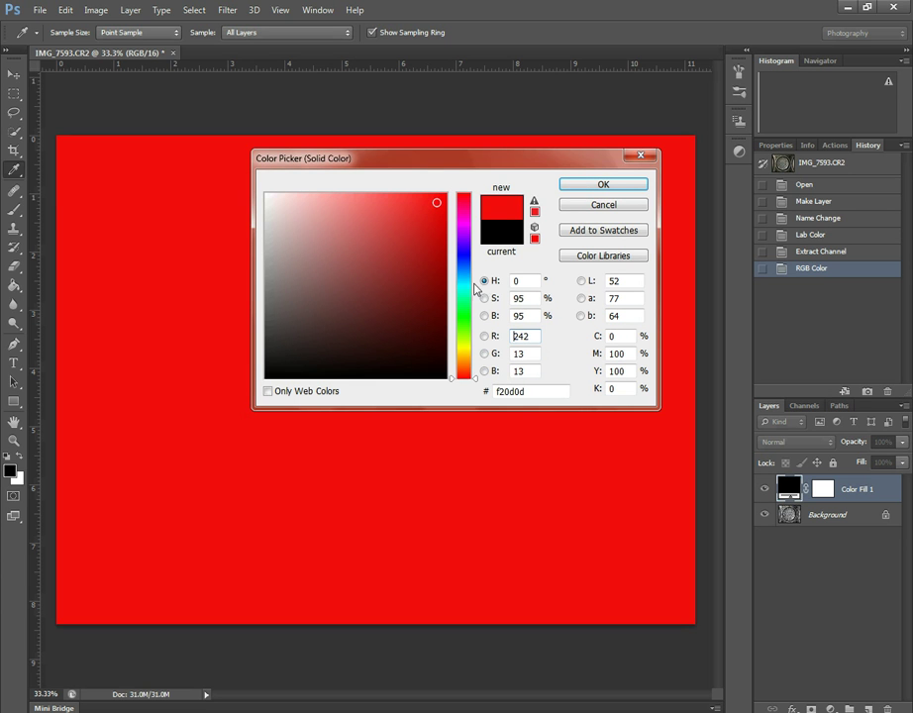
pyautogui.moveTo(465, 357); pyautogui.dragTo(467, 354)
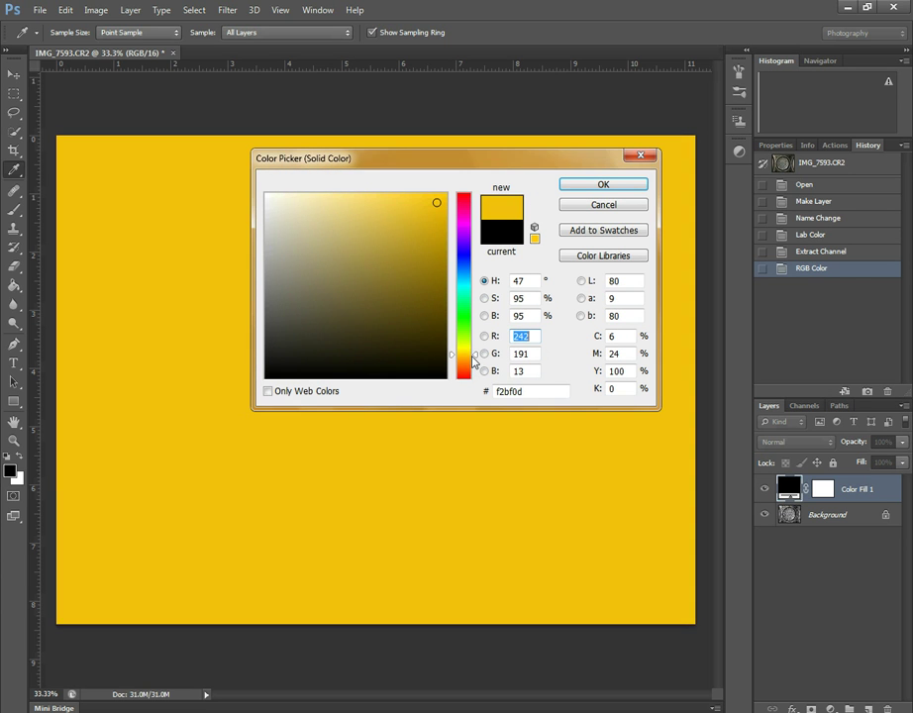
pyautogui.moveTo(428, 227)
pyautogui.mouseDown()
pyautogui.moveTo(428, 192)
pyautogui.moveTo(346, 192)
pyautogui.moveTo(363, 195)
pyautogui.mouseUp()
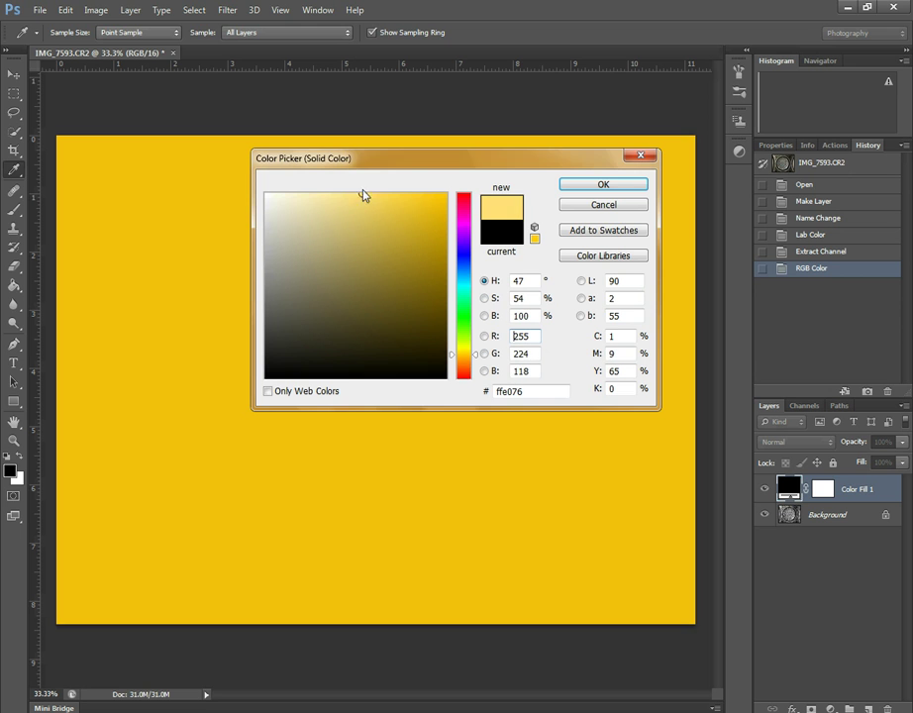
pyautogui.click(598, 186)
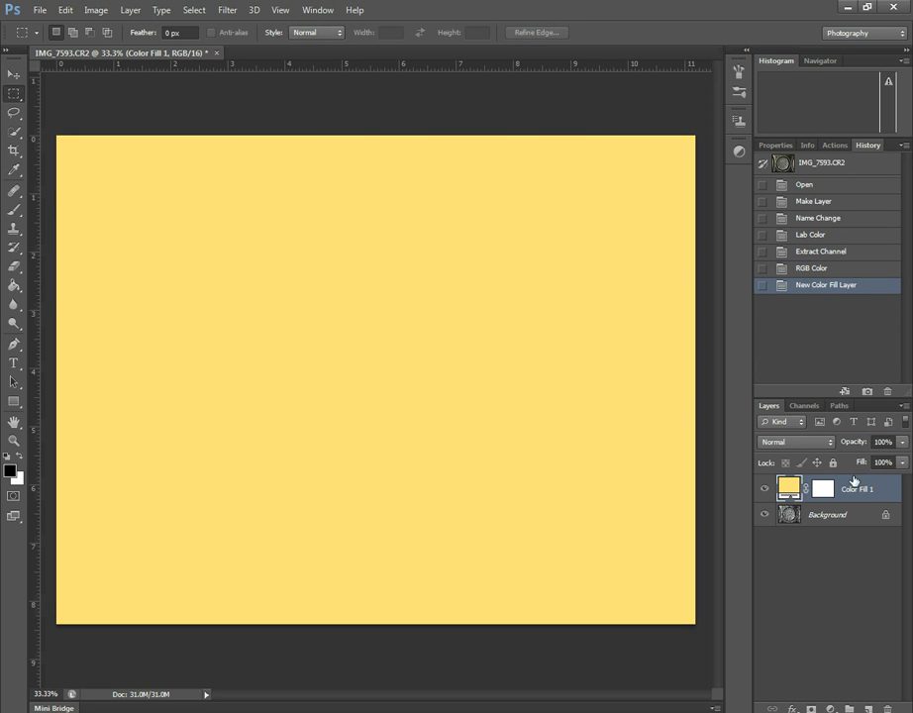
# Set Color Fill 1 to Overlay blend mode at 41% opacity.
pyautogui.click(813, 441)
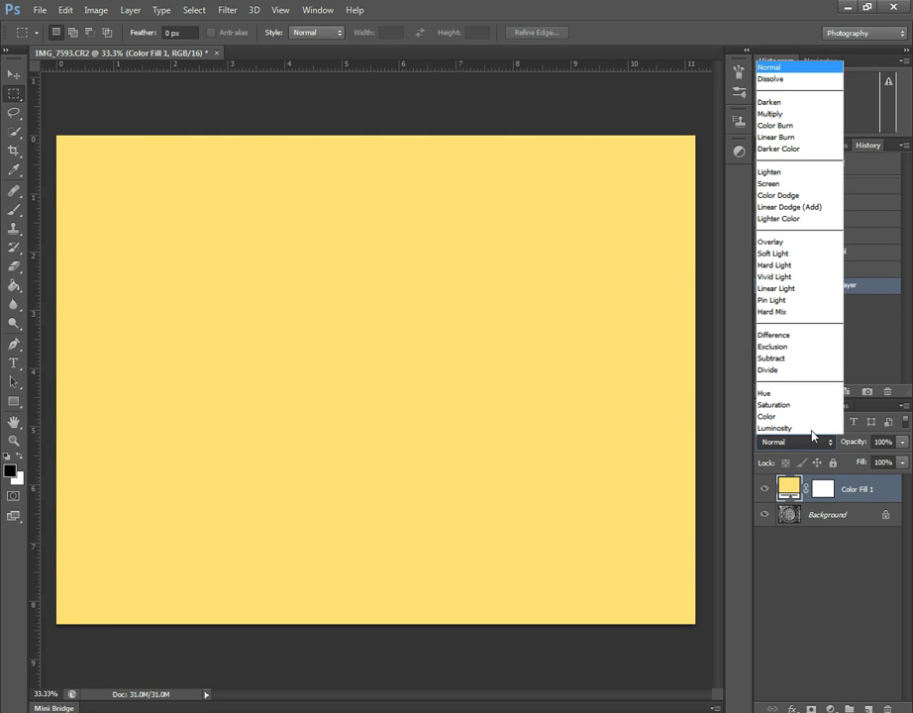
pyautogui.click(801, 244)
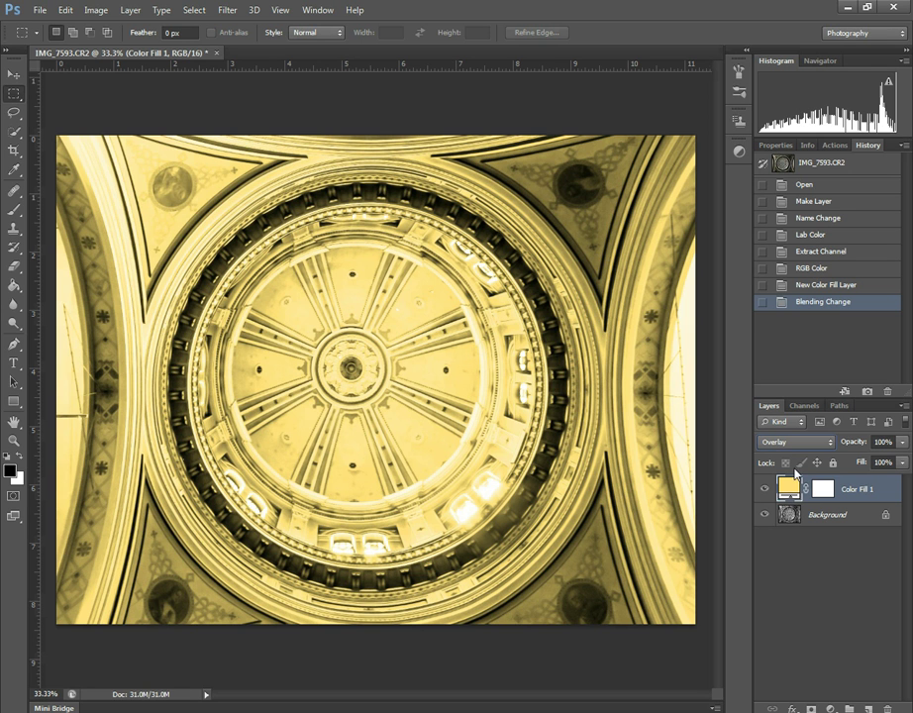
pyautogui.click(903, 442)
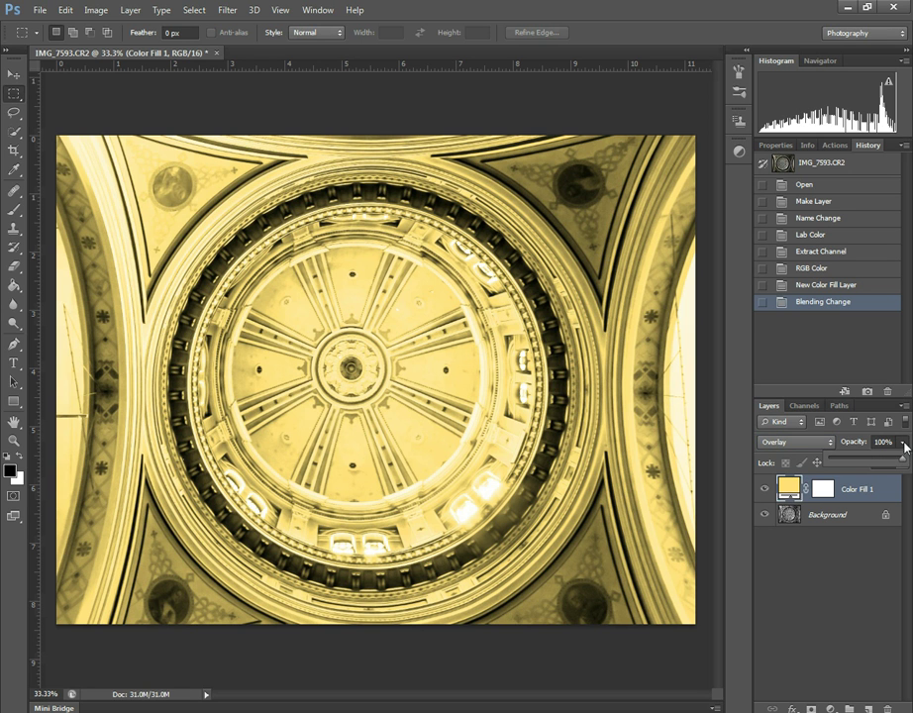
pyautogui.moveTo(901, 460); pyautogui.dragTo(861, 462)
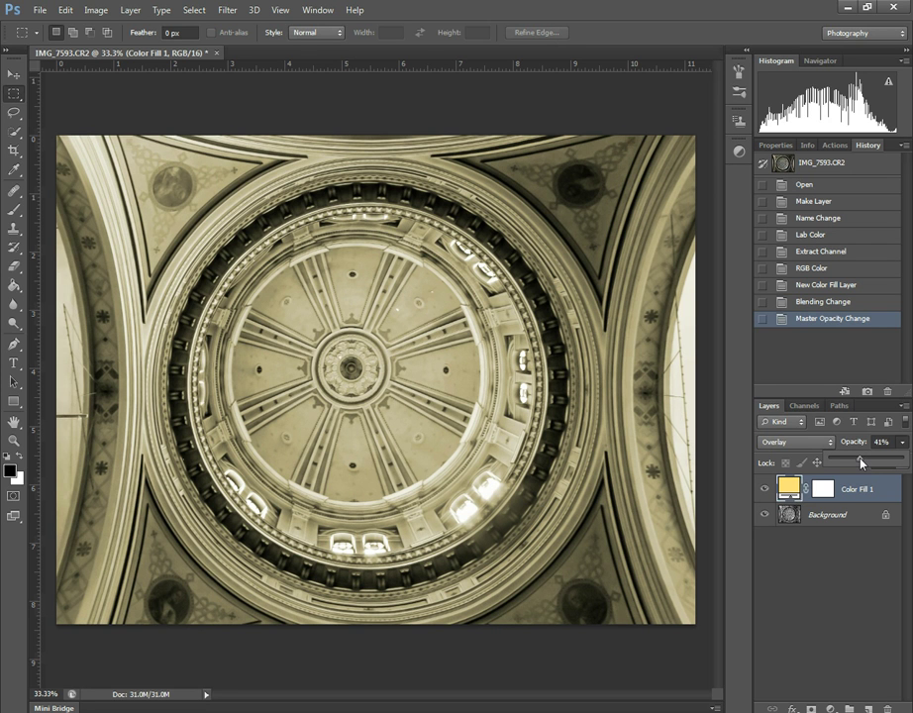
# Revert to the Extract Channel history state and add a pale yellow Solid Color fill layer.
pyautogui.click(842, 260)
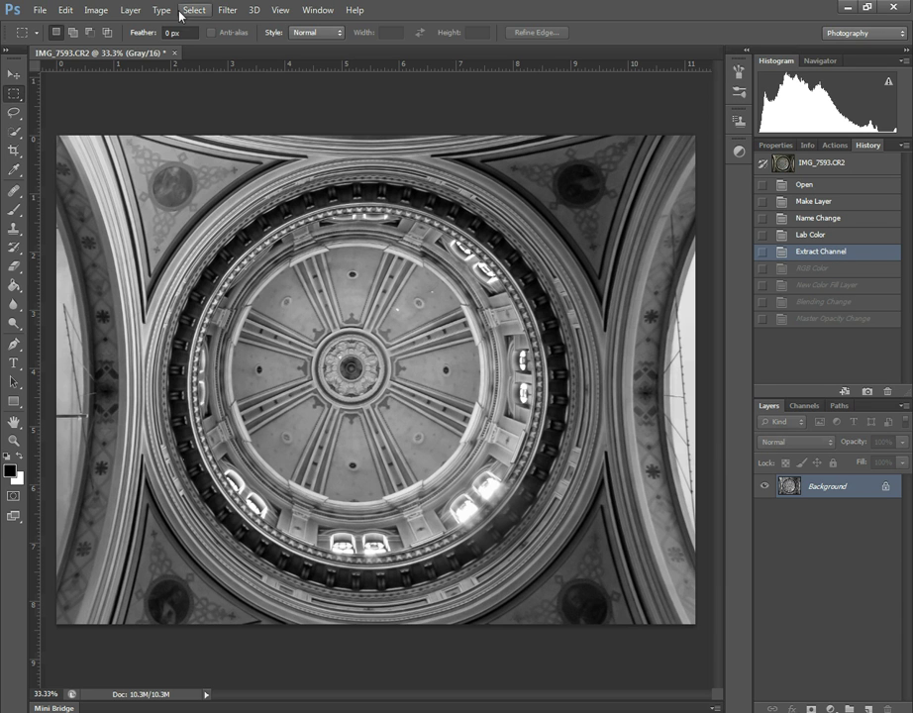
pyautogui.click(129, 10)
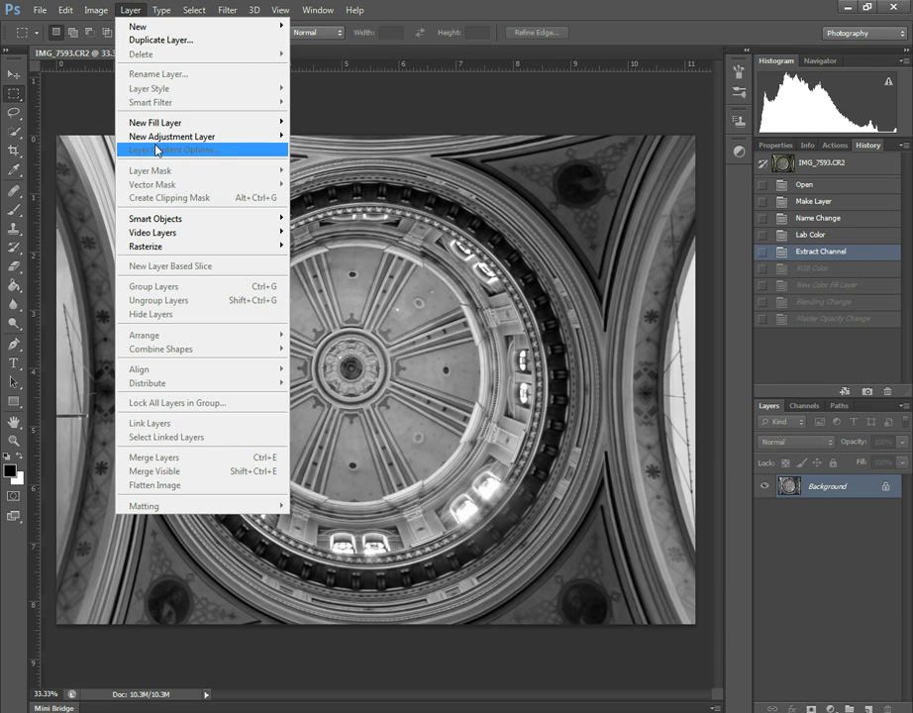
pyautogui.moveTo(172, 127)
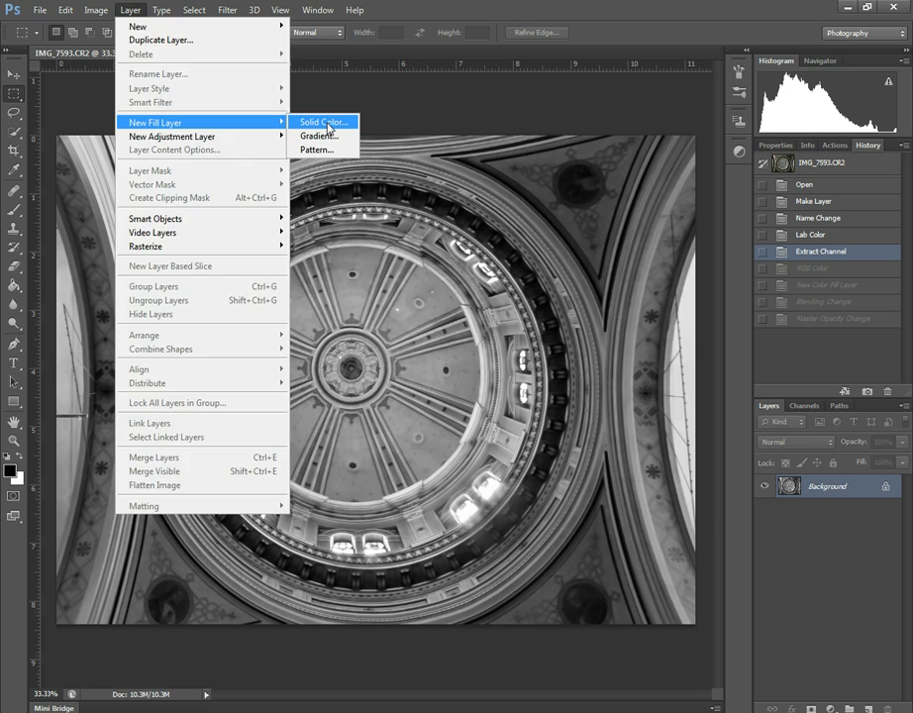
pyautogui.click(328, 123)
pyautogui.click(577, 237)
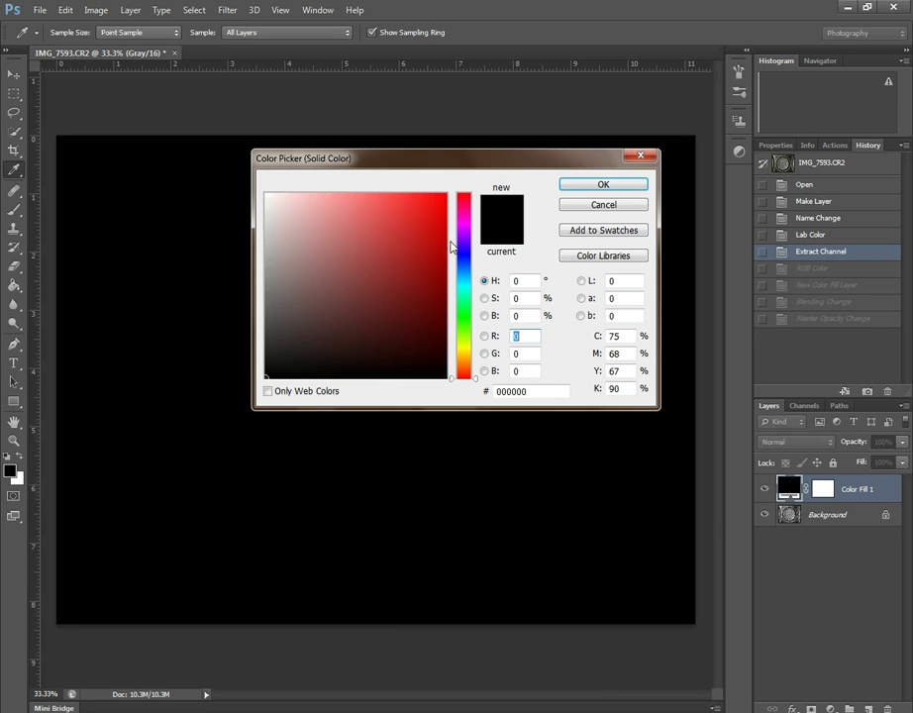
pyautogui.moveTo(437, 239); pyautogui.dragTo(447, 183)
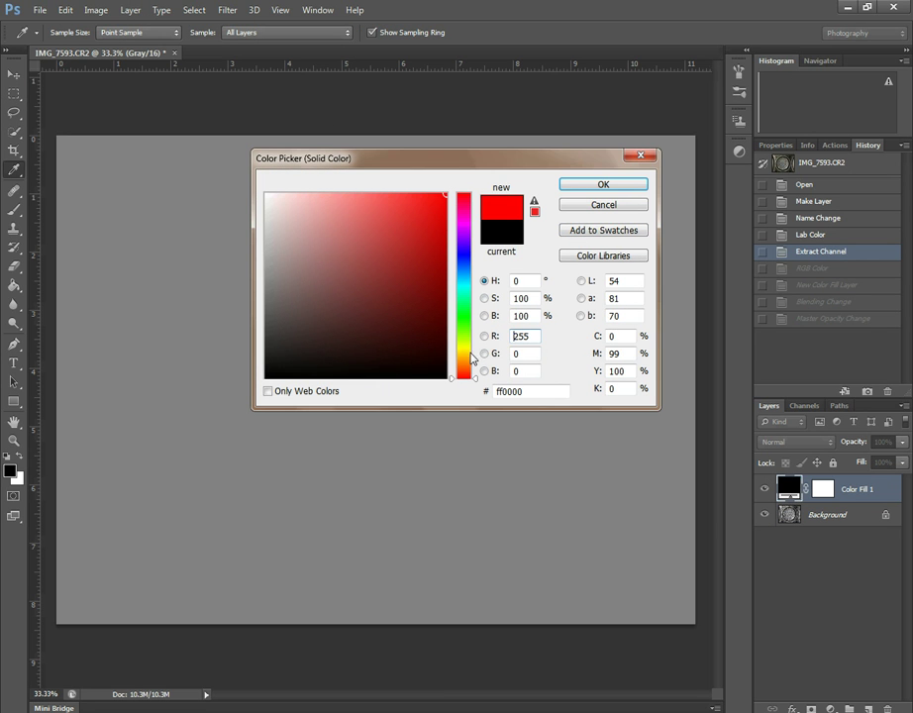
pyautogui.moveTo(471, 358); pyautogui.dragTo(466, 354)
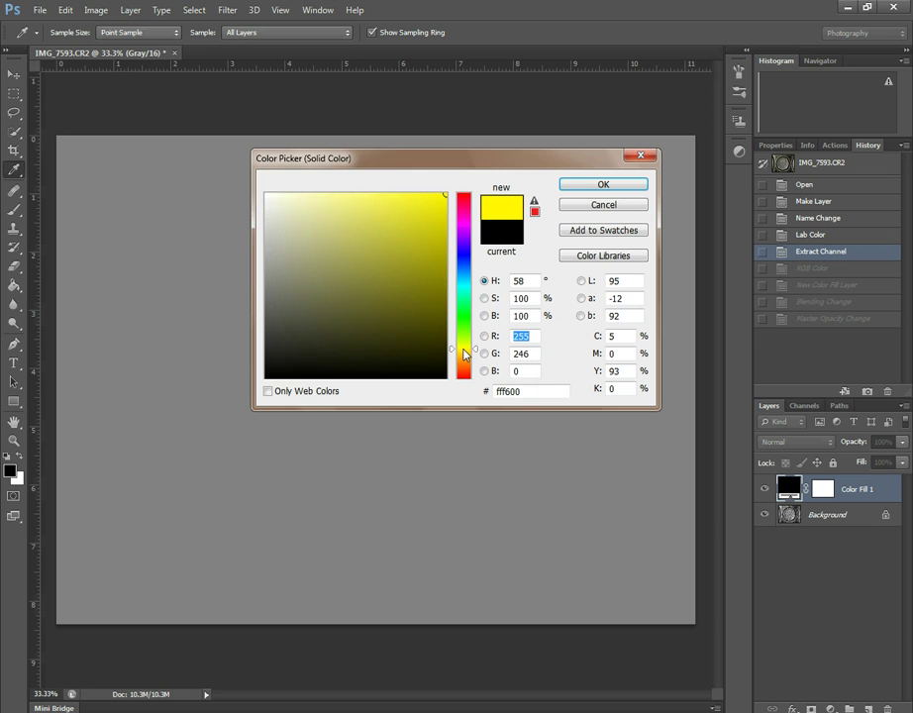
pyautogui.moveTo(357, 212)
pyautogui.mouseDown()
pyautogui.moveTo(310, 198)
pyautogui.moveTo(334, 194)
pyautogui.mouseUp()
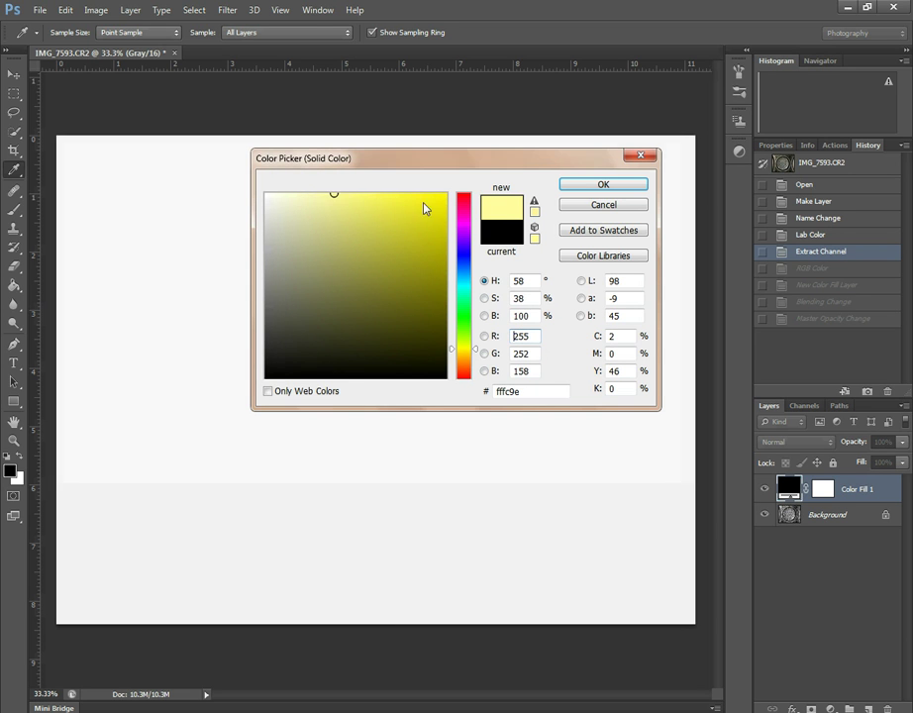
pyautogui.click(616, 186)
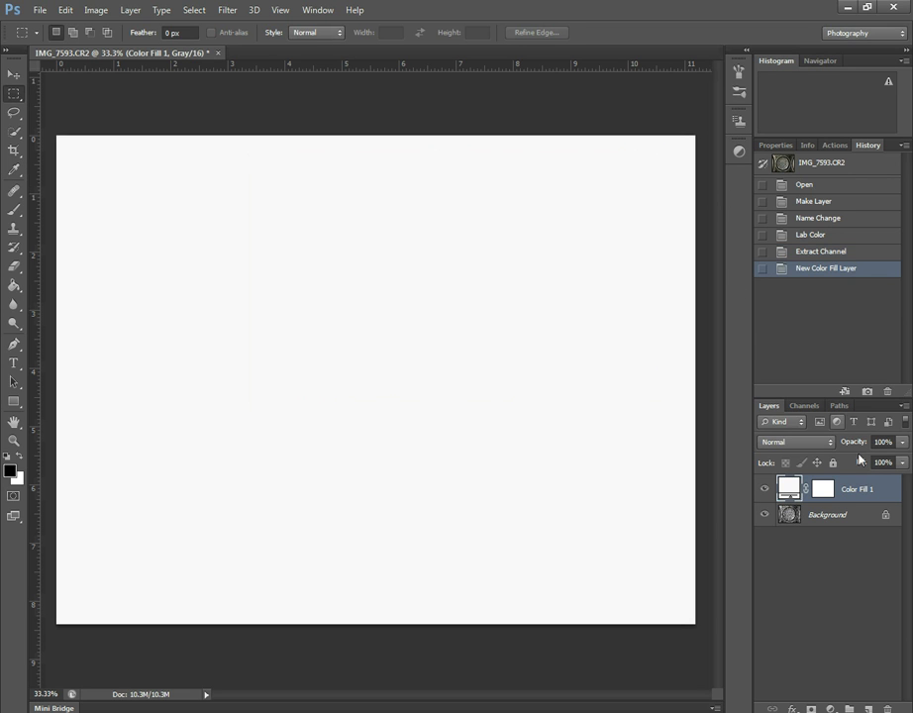
# Set the fill to Overlay, try another colour, then hide and delete Color Fill 1.
pyautogui.click(792, 443)
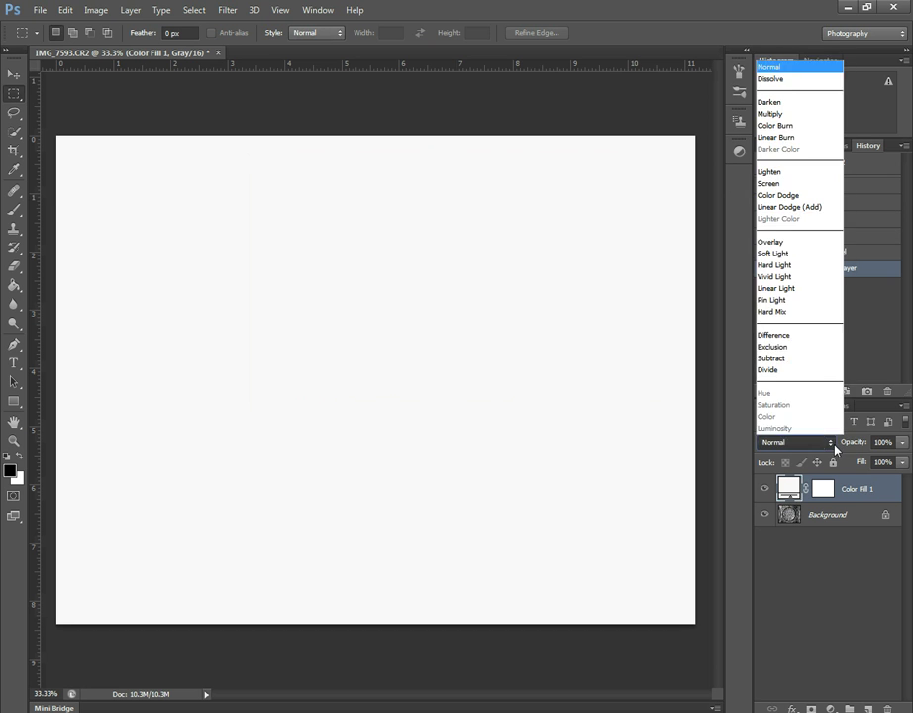
pyautogui.click(790, 245)
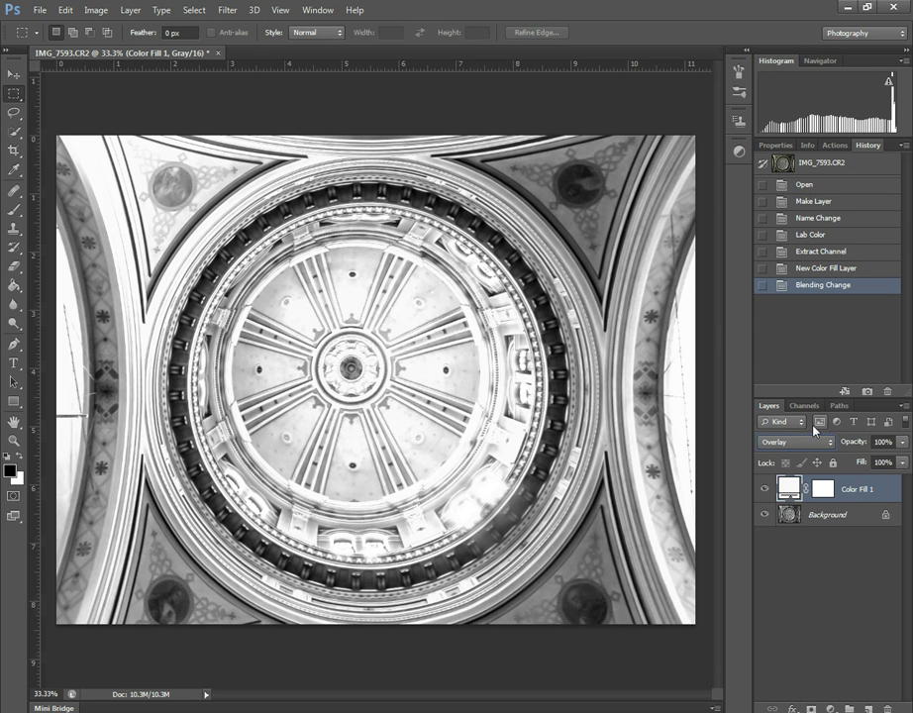
pyautogui.doubleClick(790, 486)
pyautogui.click(416, 195)
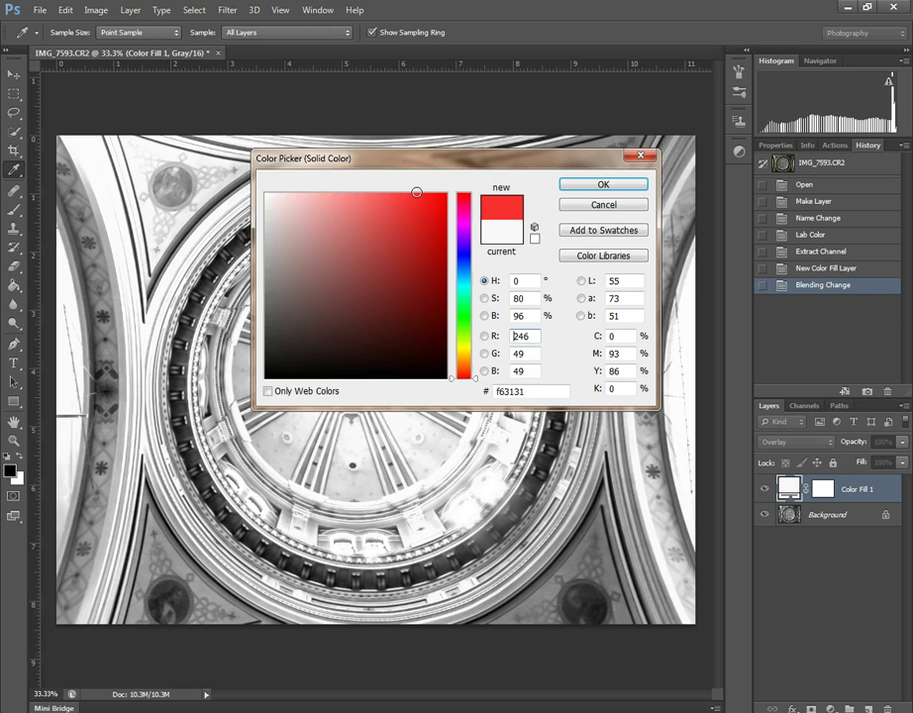
pyautogui.click(448, 188)
pyautogui.click(597, 186)
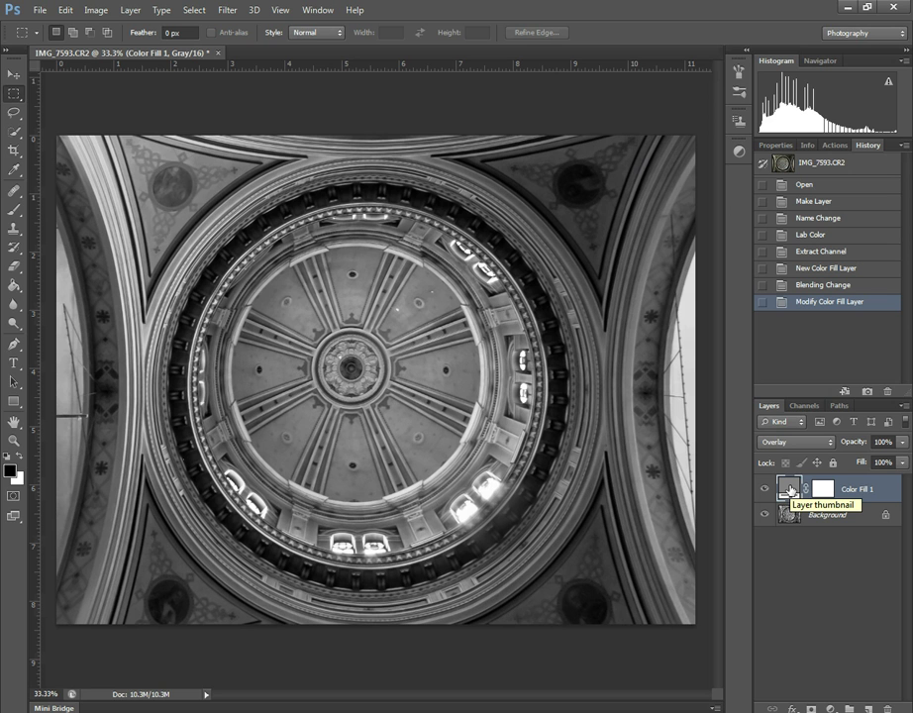
pyautogui.click(763, 489)
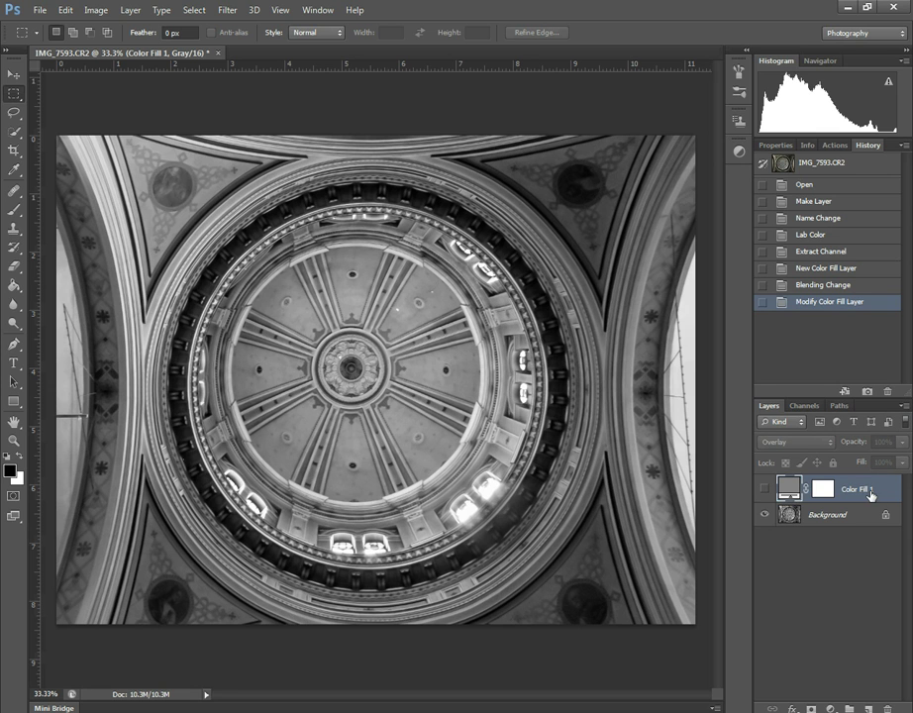
pyautogui.moveTo(885, 495); pyautogui.dragTo(886, 708)
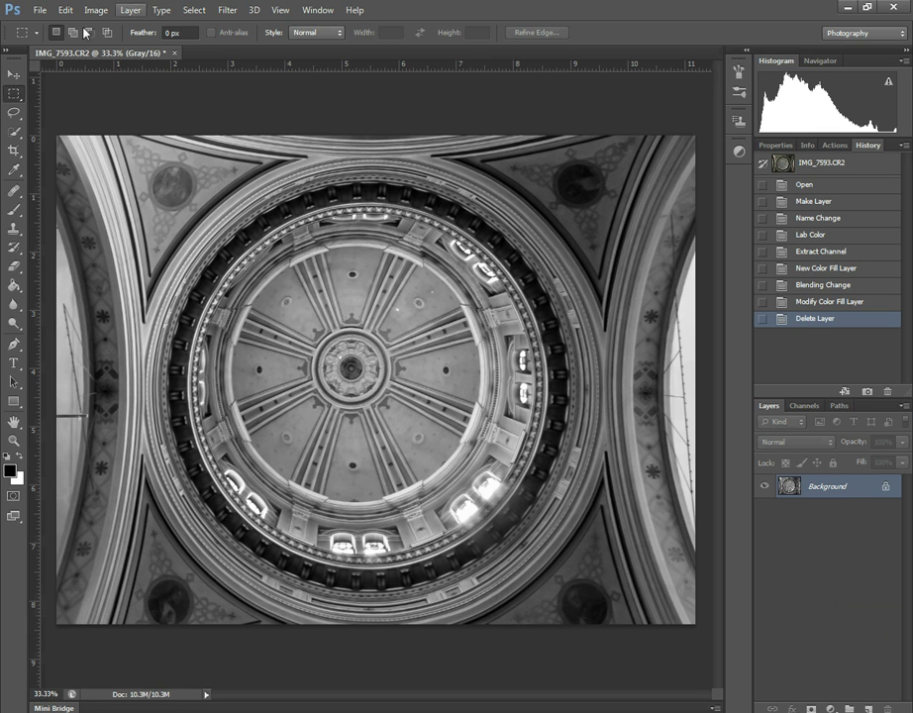
# Eyedrop the mid grey 9d9d9d from the dome and verify it in the foreground Color Picker.
pyautogui.click(13, 172)
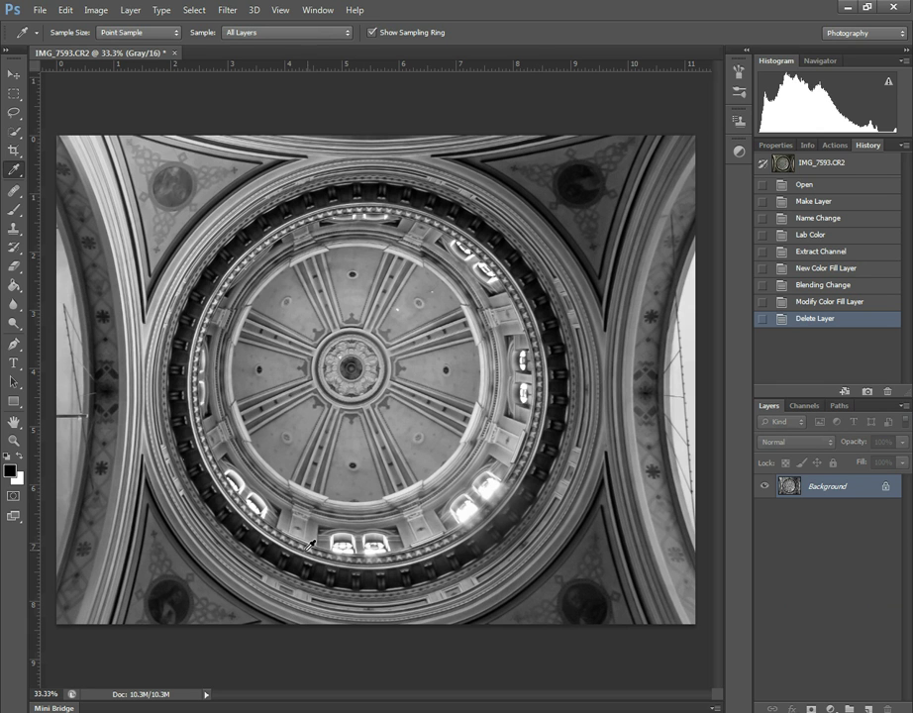
pyautogui.click(187, 247)
pyautogui.click(11, 473)
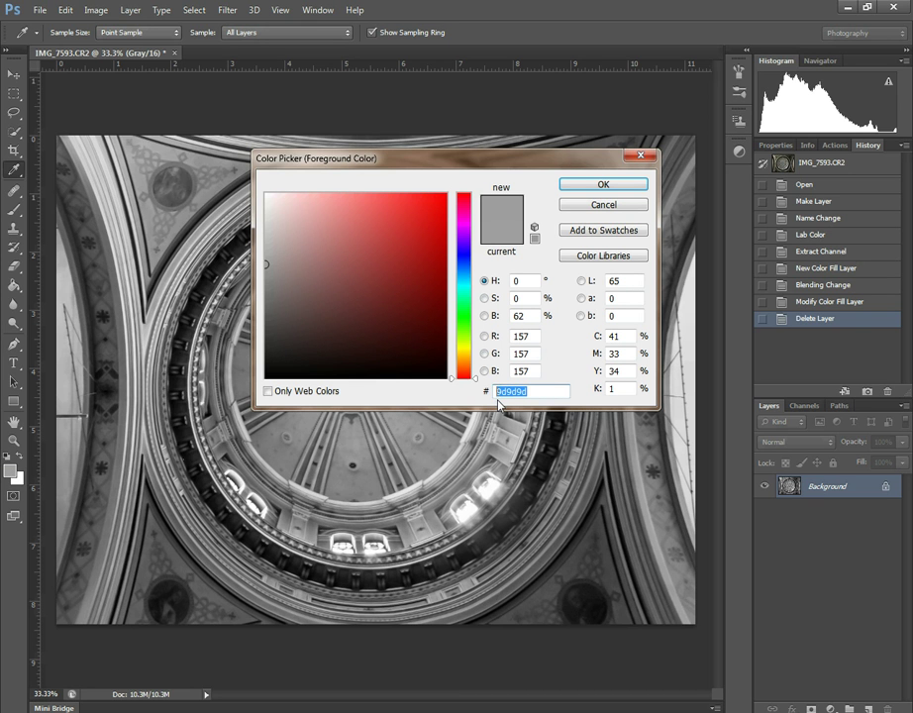
pyautogui.click(603, 205)
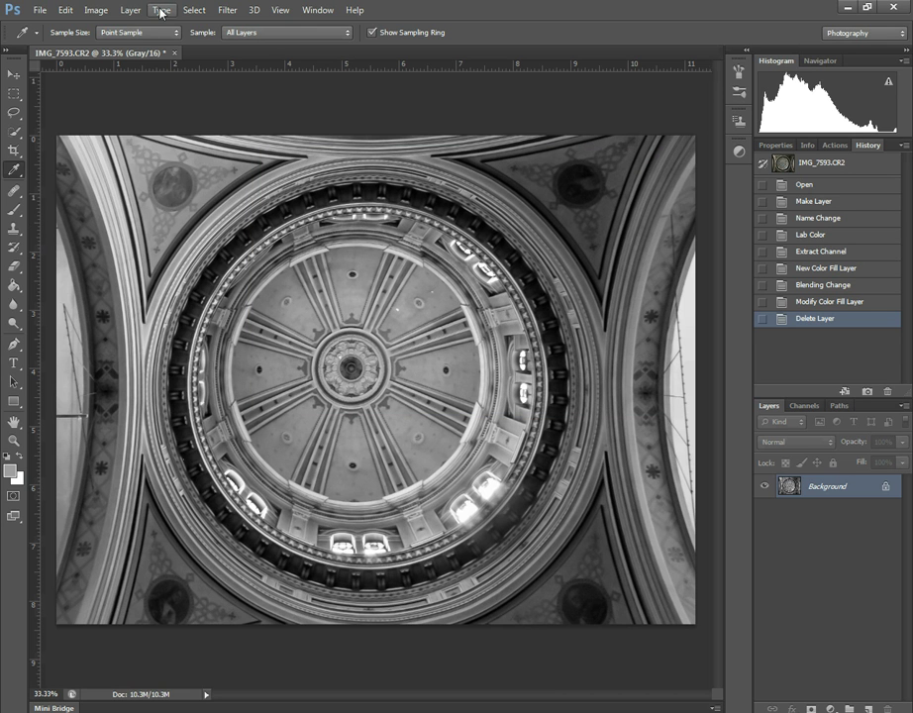
pyautogui.click(12, 472)
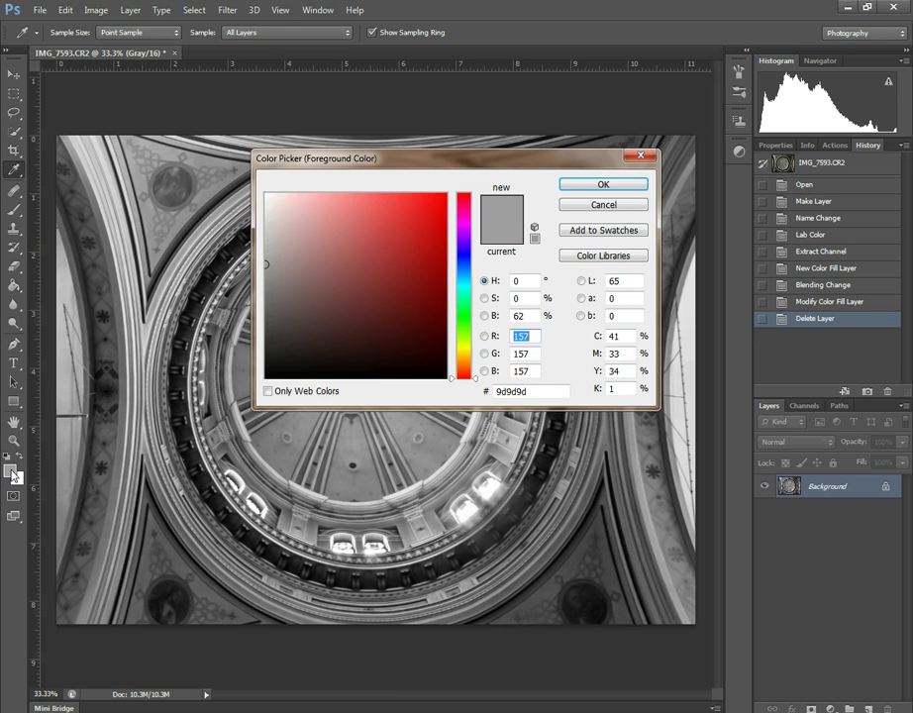
pyautogui.click(549, 391)
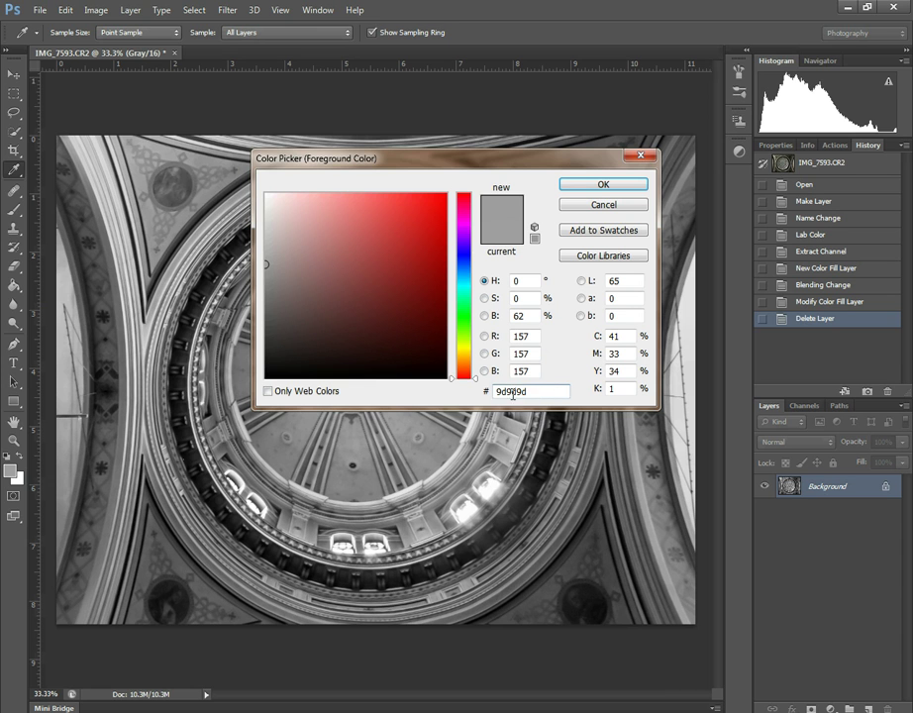
pyautogui.doubleClick(513, 392)
pyautogui.click(607, 205)
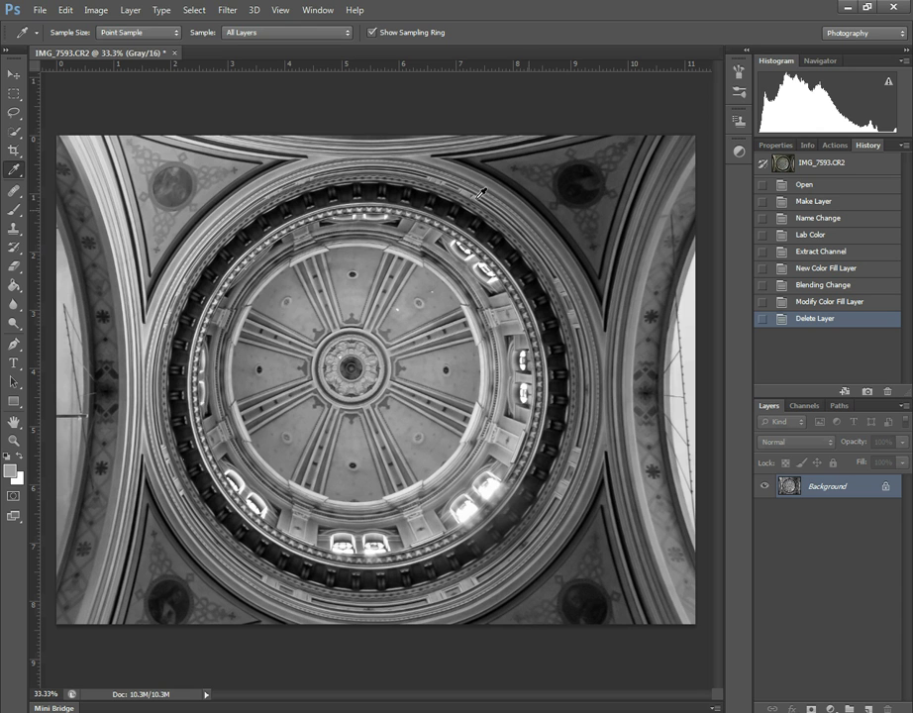
# Add a Solid Color fill layer, Color Fill 1, in grey 9d9d9d.
pyautogui.click(135, 11)
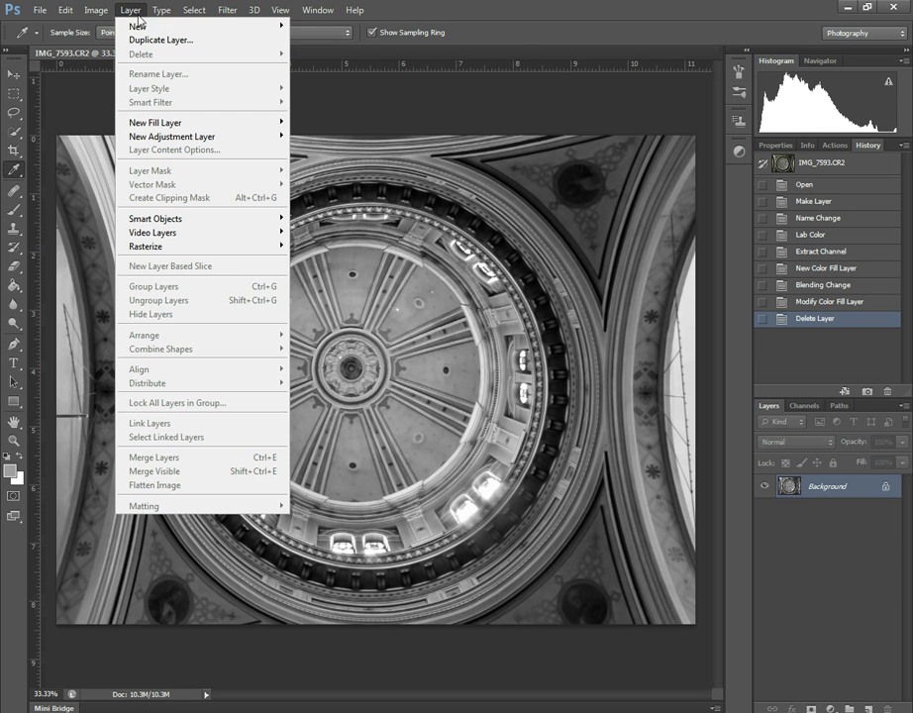
pyautogui.moveTo(192, 126)
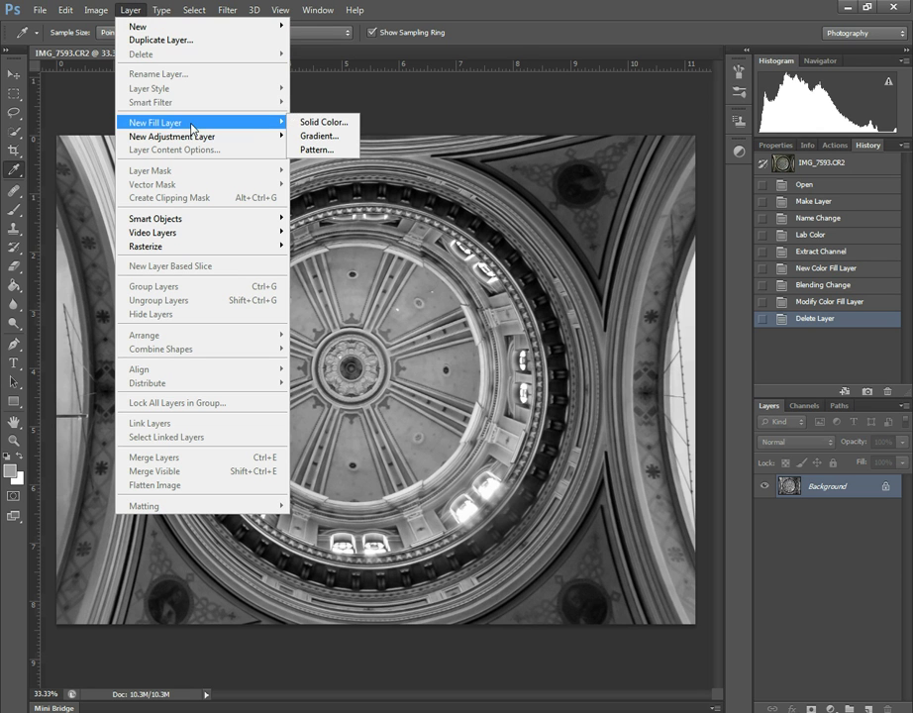
pyautogui.click(344, 121)
pyautogui.click(584, 240)
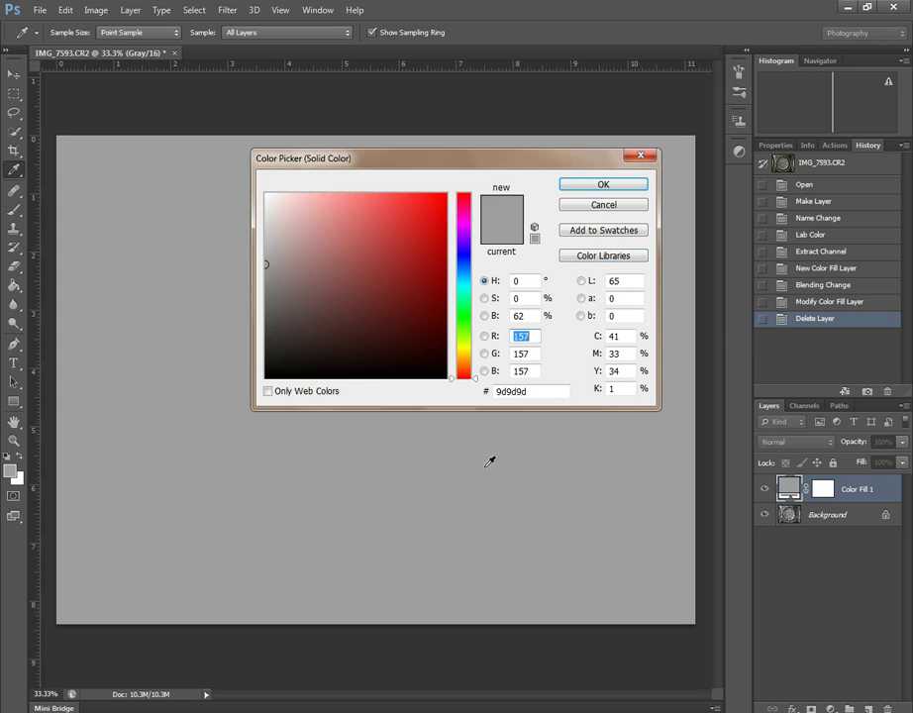
pyautogui.click(542, 389)
pyautogui.moveTo(542, 390); pyautogui.dragTo(473, 393)
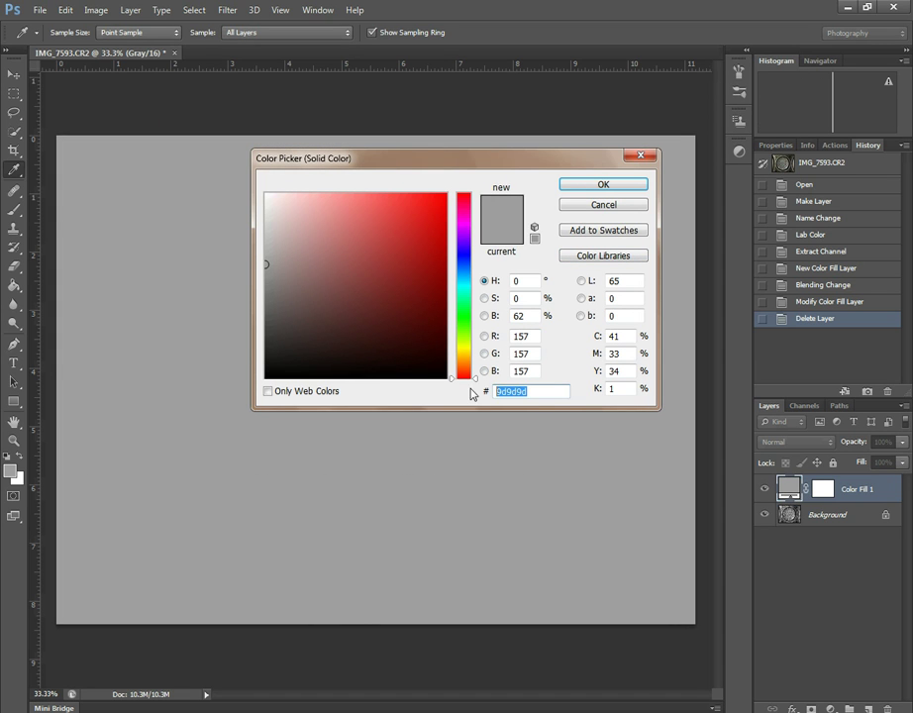
pyautogui.press('Right')
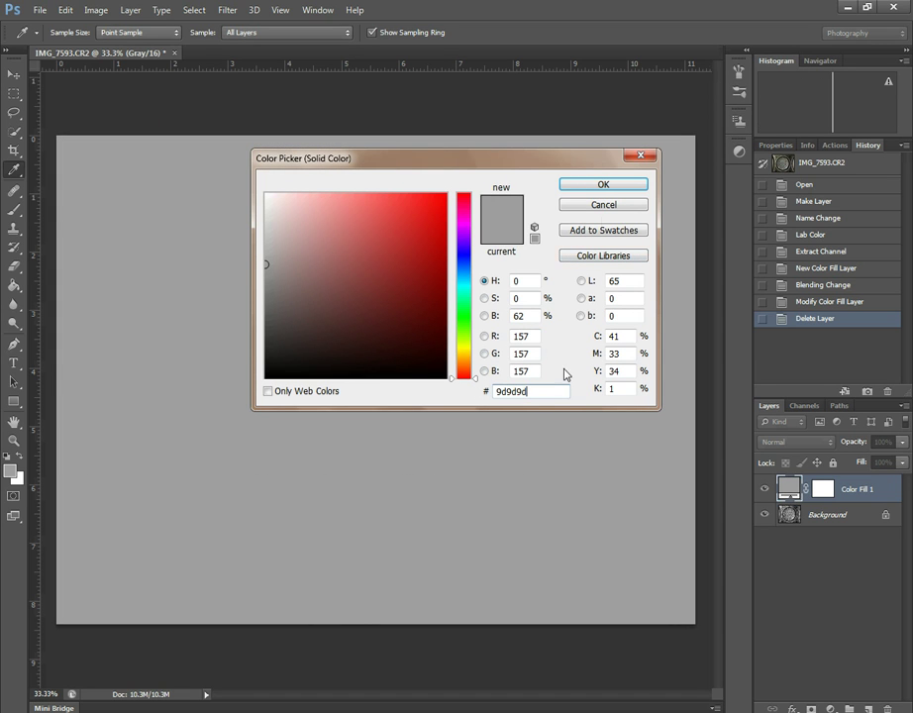
pyautogui.click(598, 186)
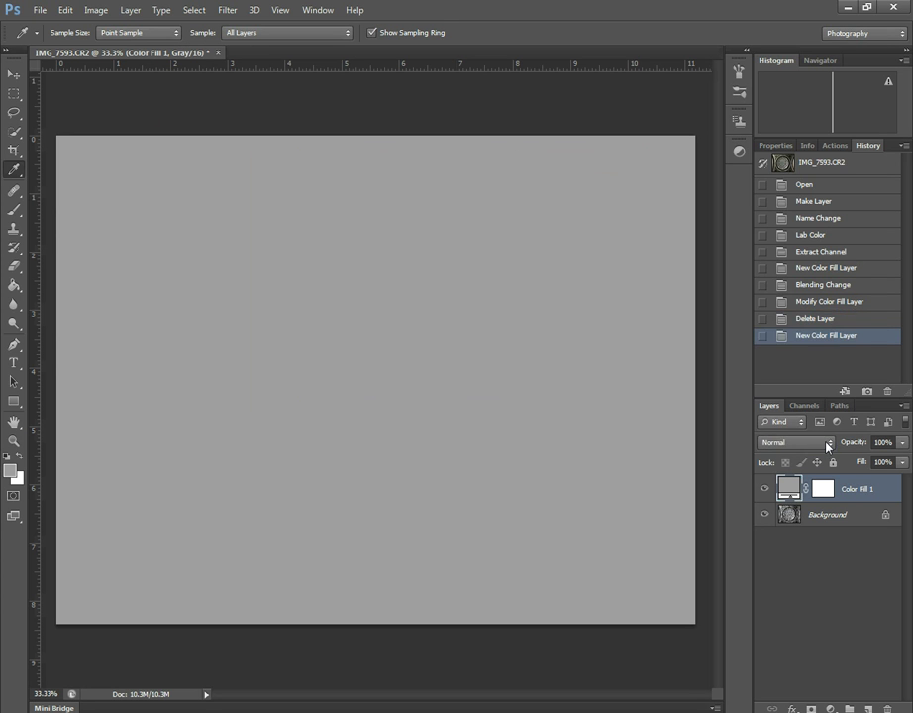
# Set the grey fill layer's blend mode to Overlay, keeping opacity at 100%.
pyautogui.click(827, 445)
pyautogui.click(782, 241)
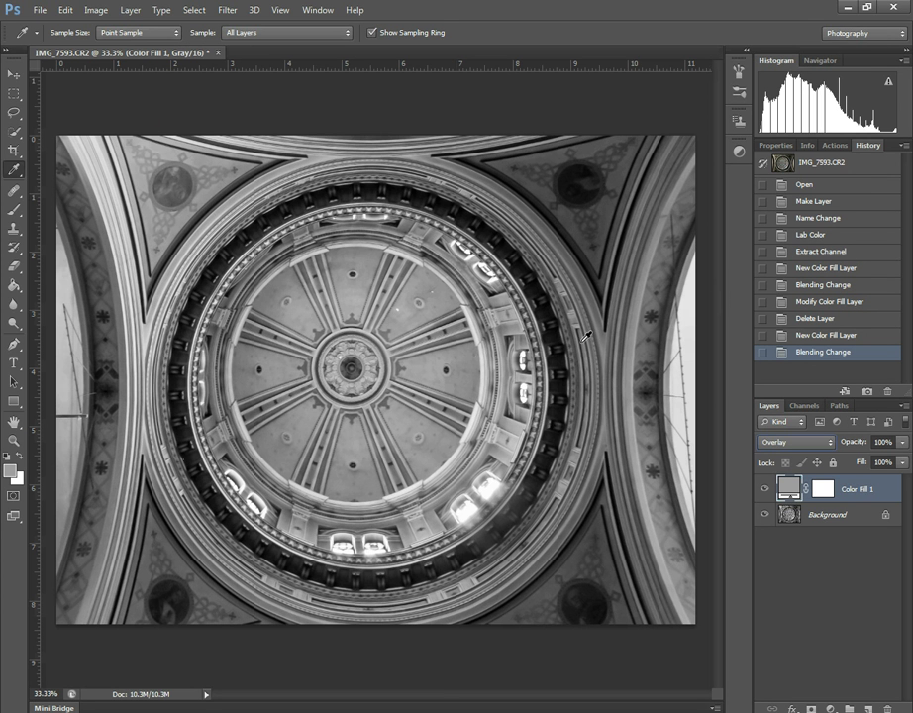
pyautogui.click(902, 442)
pyautogui.moveTo(902, 460)
pyautogui.mouseDown()
pyautogui.moveTo(803, 468)
pyautogui.moveTo(903, 460)
pyautogui.mouseUp()
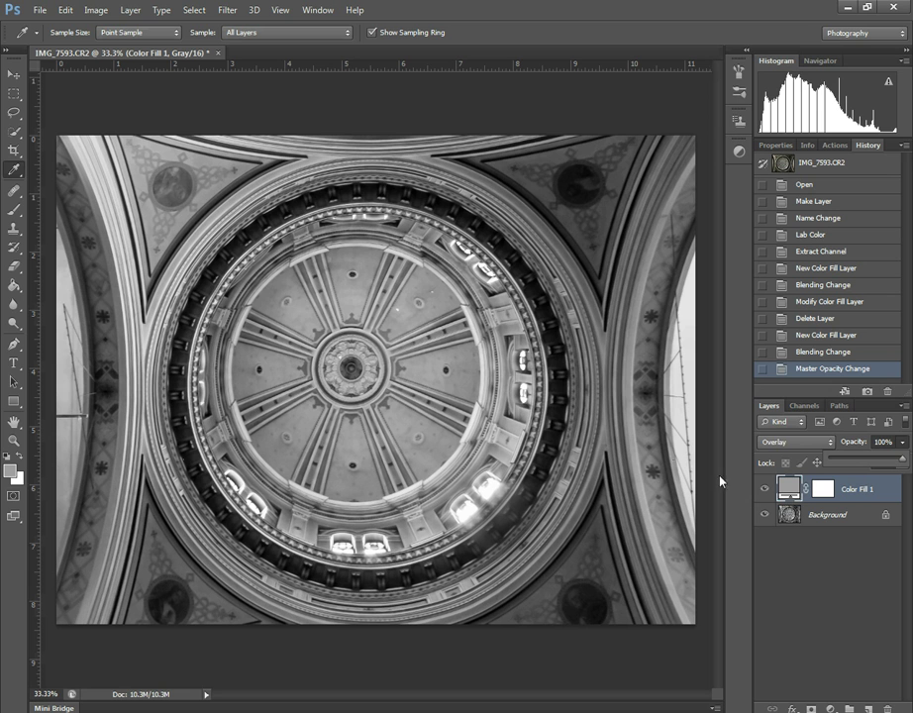
# Recolour Color Fill 1 to darker grey 7e7e7e sampled from the photo, toggling it to compare.
pyautogui.doubleClick(790, 488)
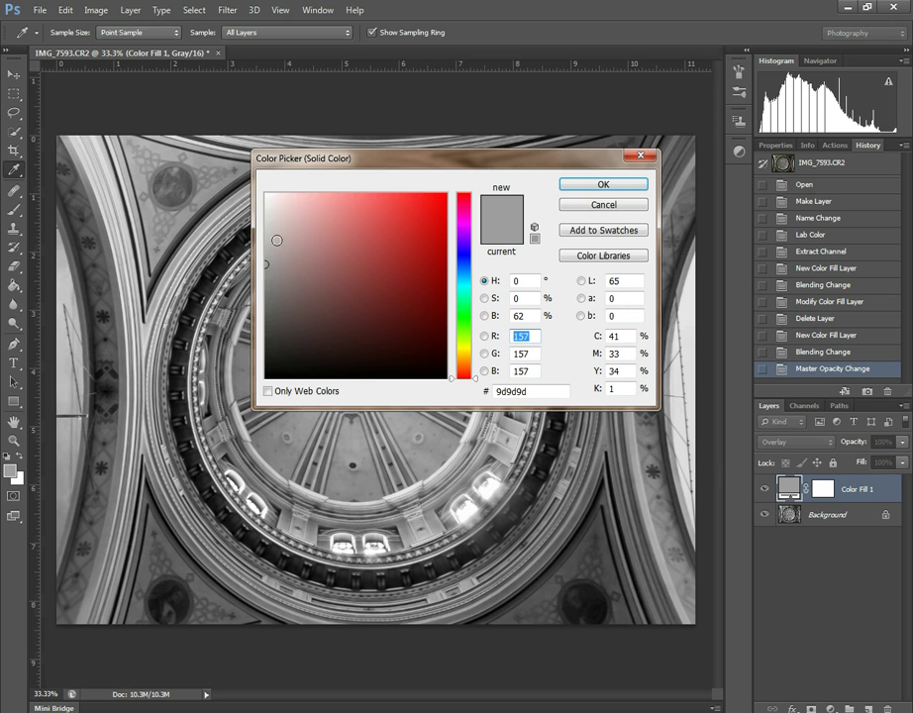
pyautogui.moveTo(189, 192); pyautogui.dragTo(191, 206)
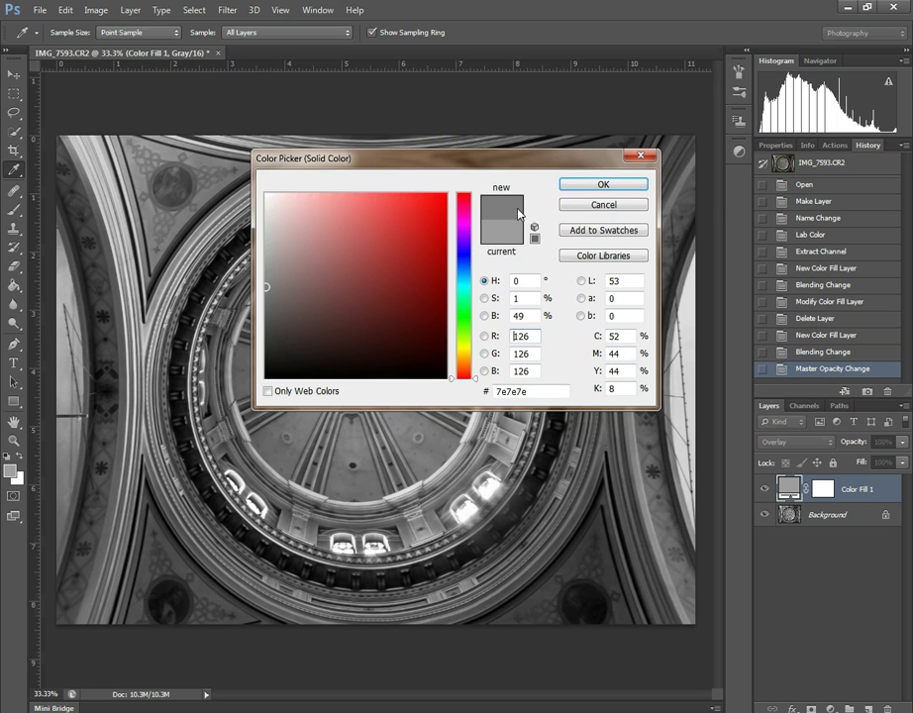
pyautogui.click(645, 185)
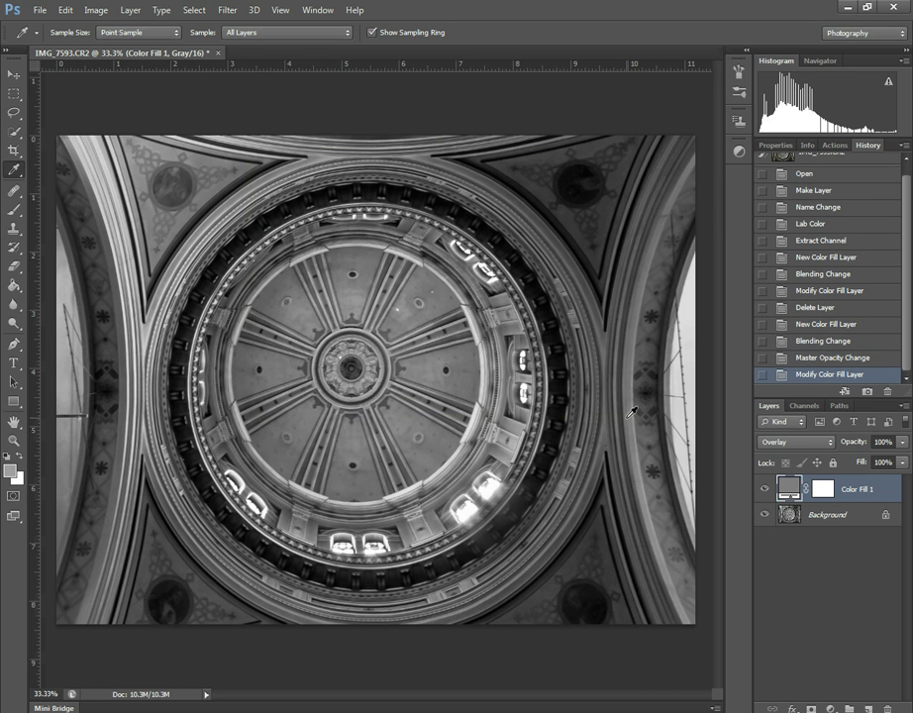
pyautogui.click(765, 489)
pyautogui.click(765, 490)
pyautogui.click(765, 489)
pyautogui.click(765, 489)
pyautogui.click(764, 490)
pyautogui.hotkey('ctrl', 'shift', 'alt', 'n')
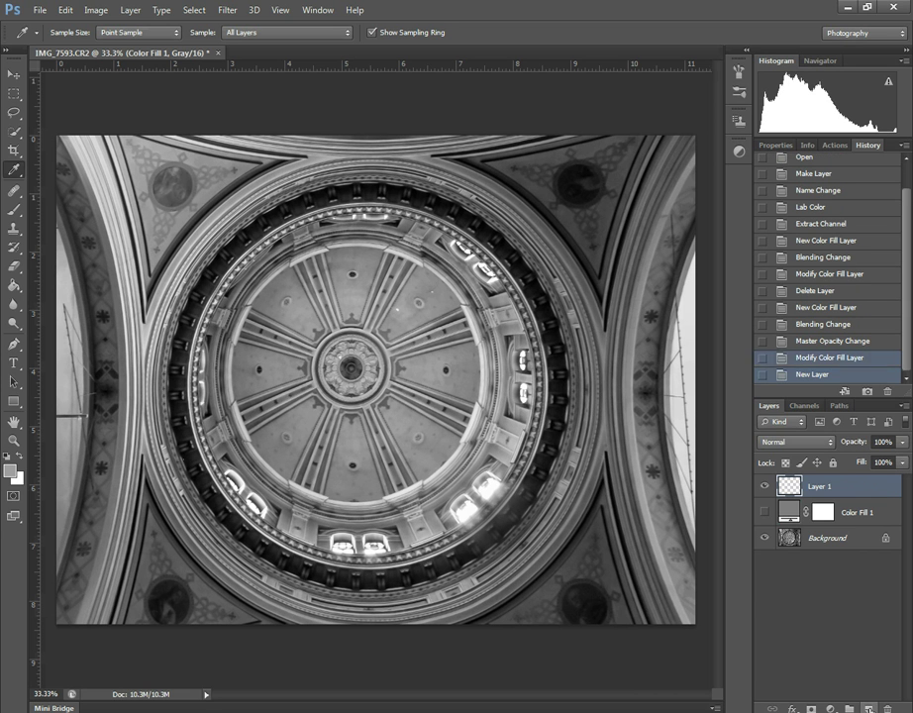
pyautogui.click(12, 285)
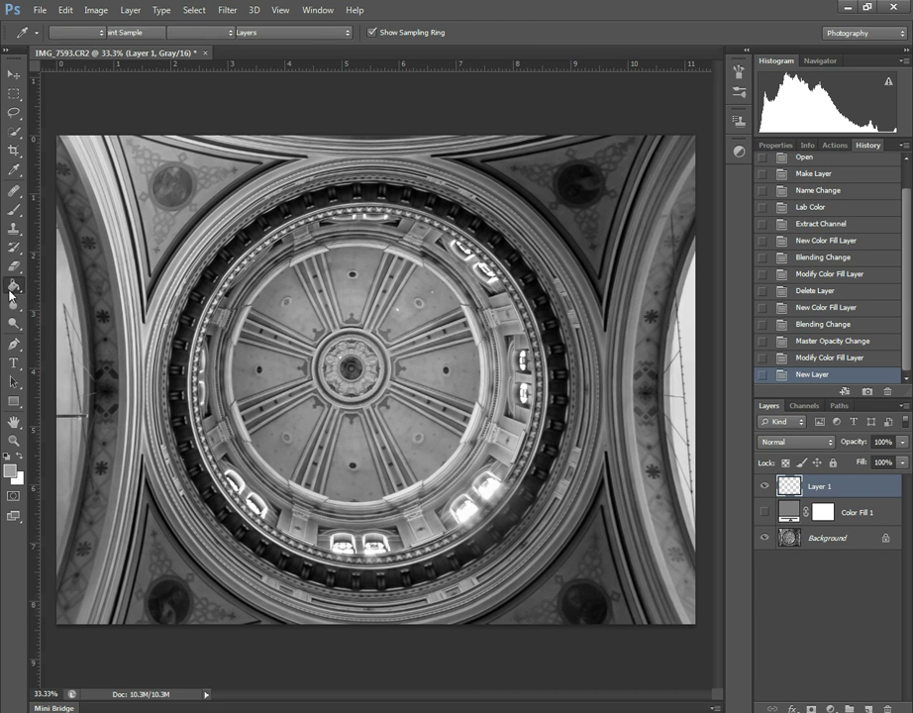
pyautogui.click(354, 322)
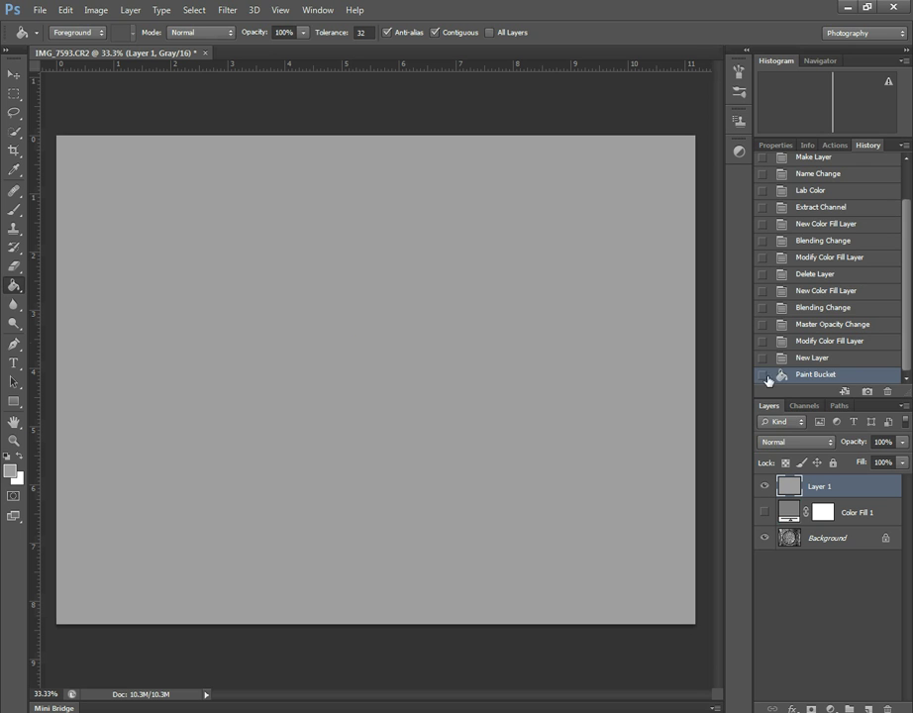
pyautogui.click(827, 449)
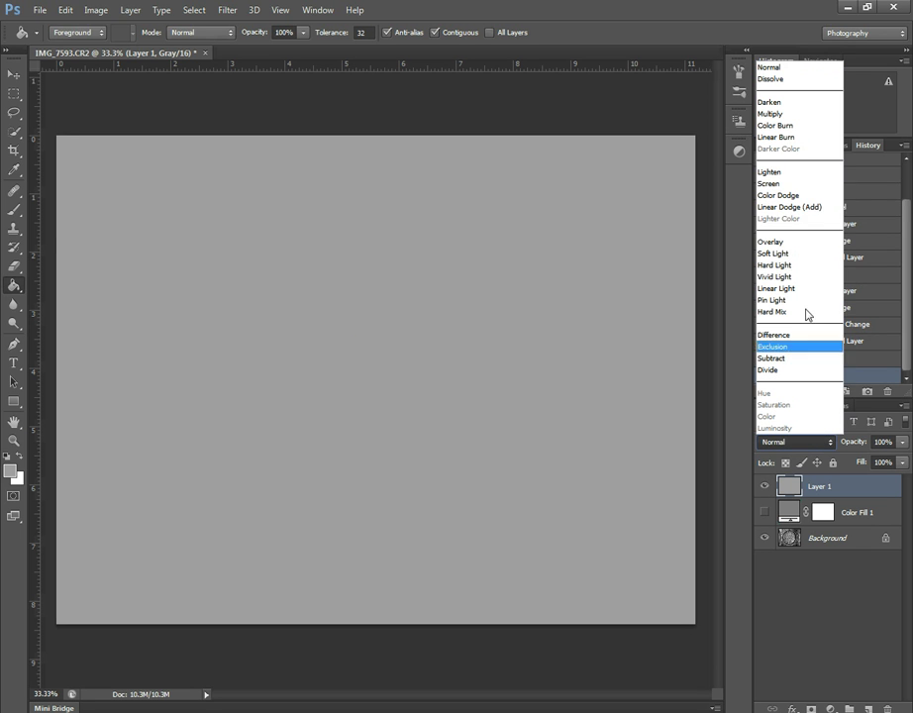
pyautogui.click(786, 241)
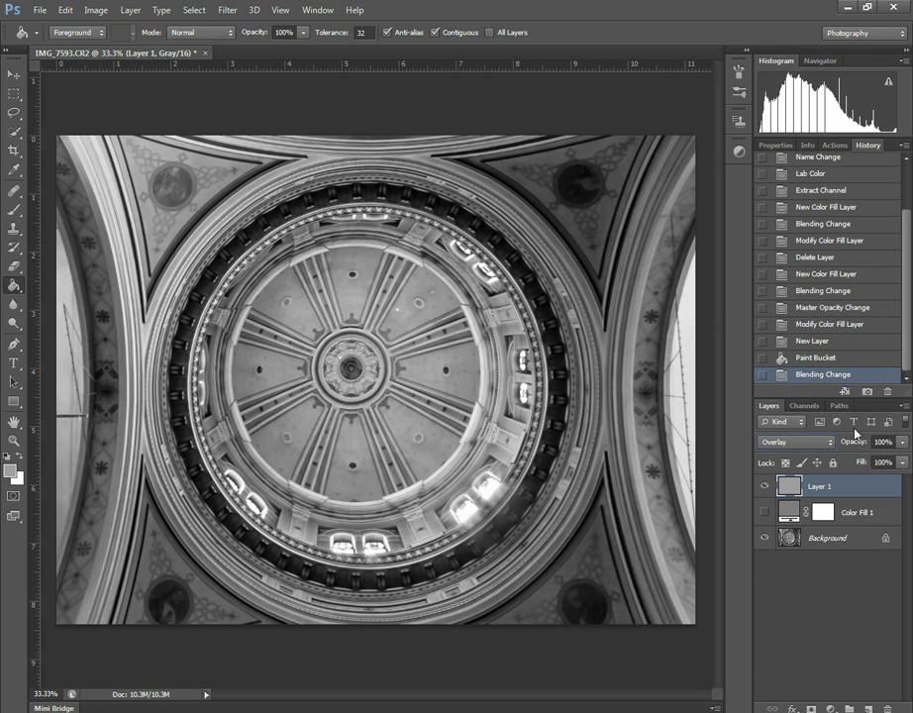
pyautogui.doubleClick(791, 490)
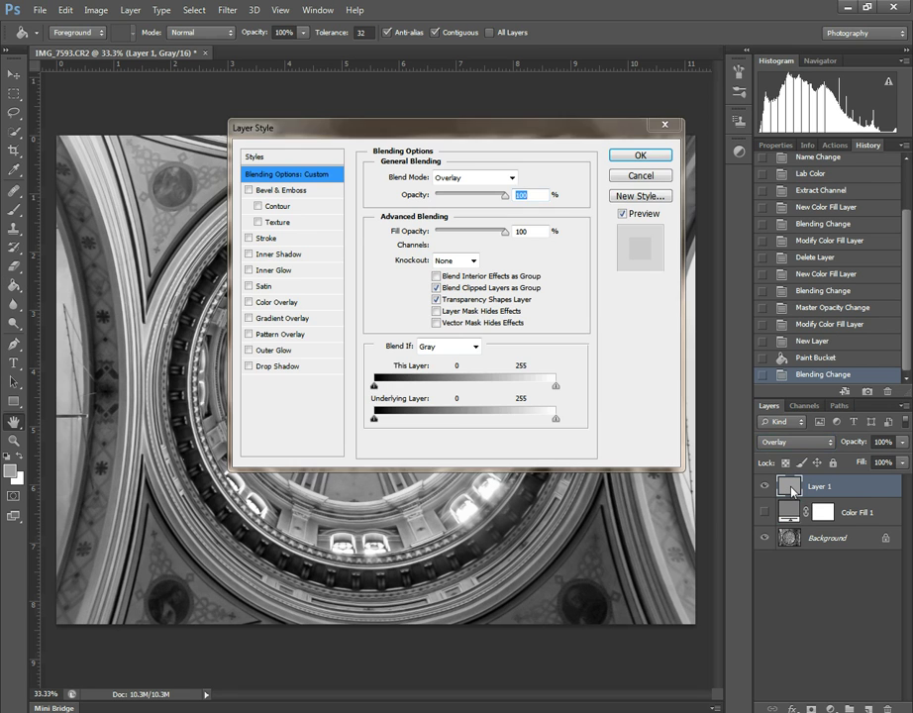
pyautogui.click(640, 177)
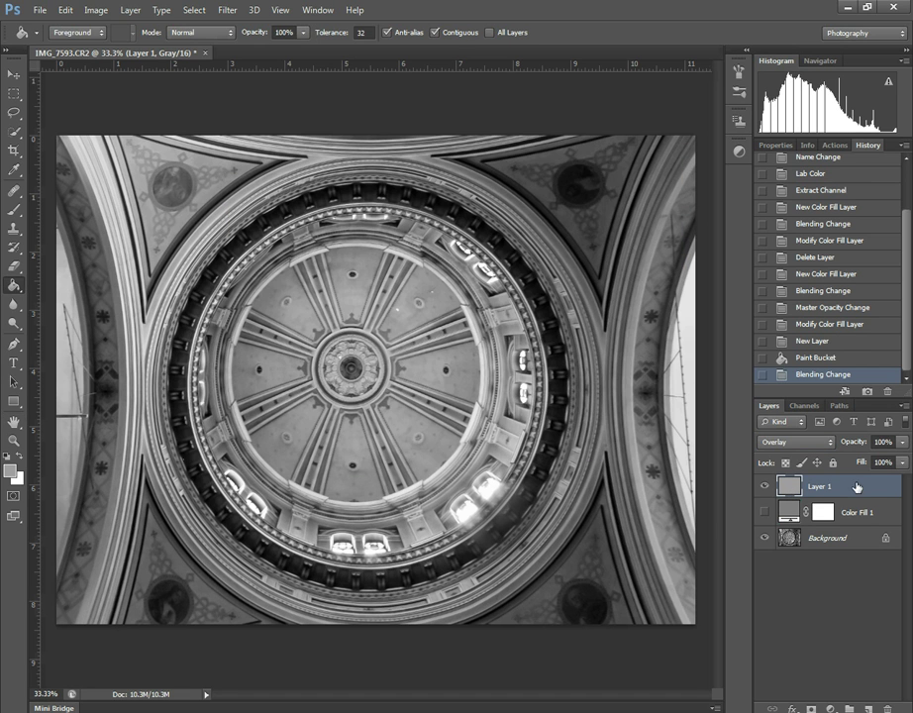
pyautogui.moveTo(856, 488); pyautogui.dragTo(887, 707)
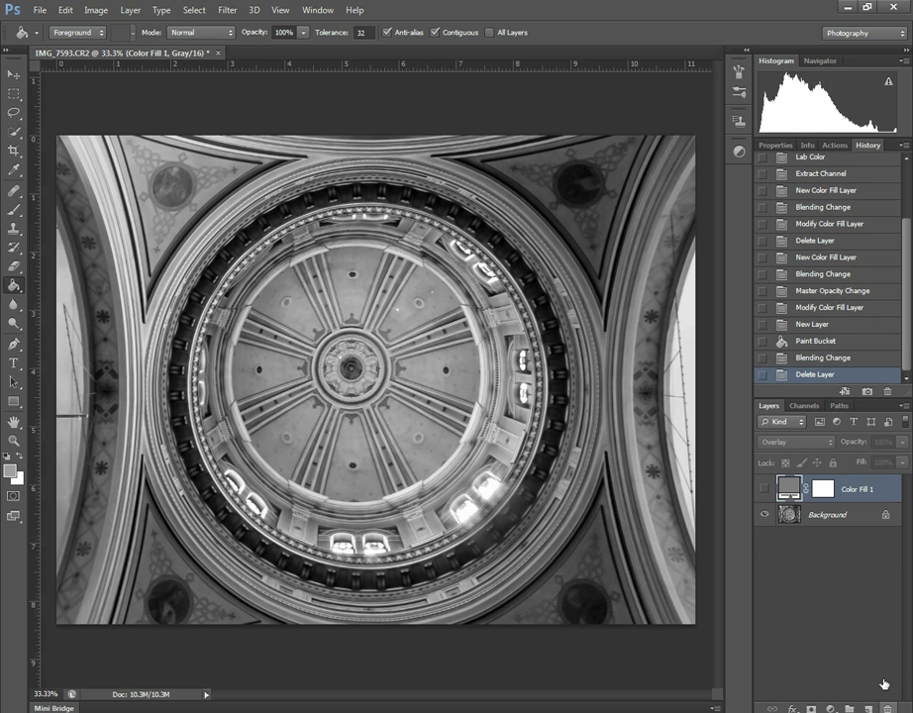
pyautogui.click(765, 489)
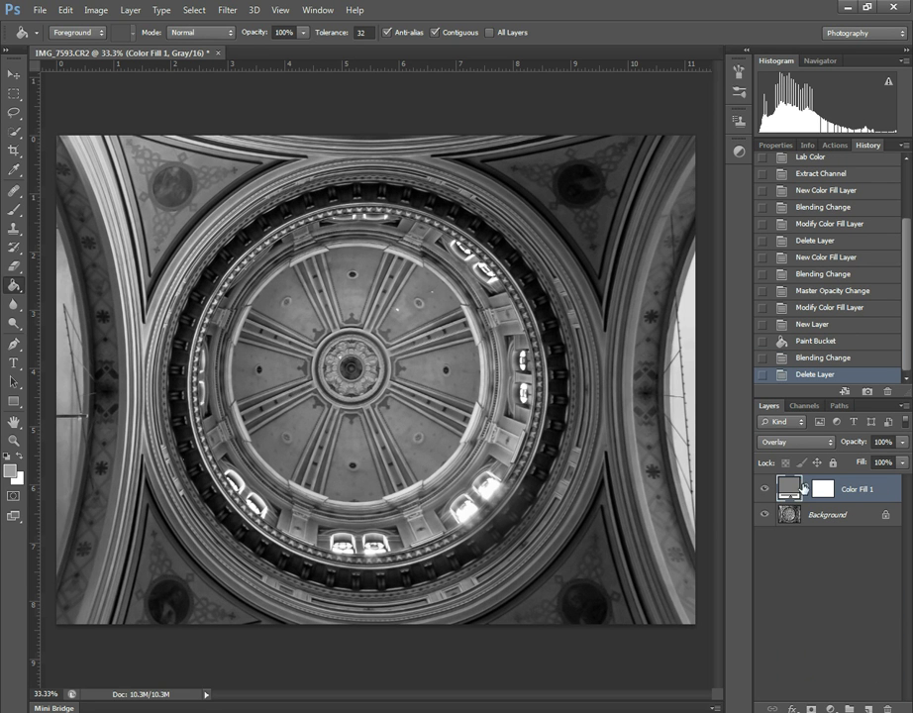
# Change the Color Fill 1 colour from 7e7e7e to the lighter grey 9d9d9d, then select the Background layer.
pyautogui.doubleClick(789, 484)
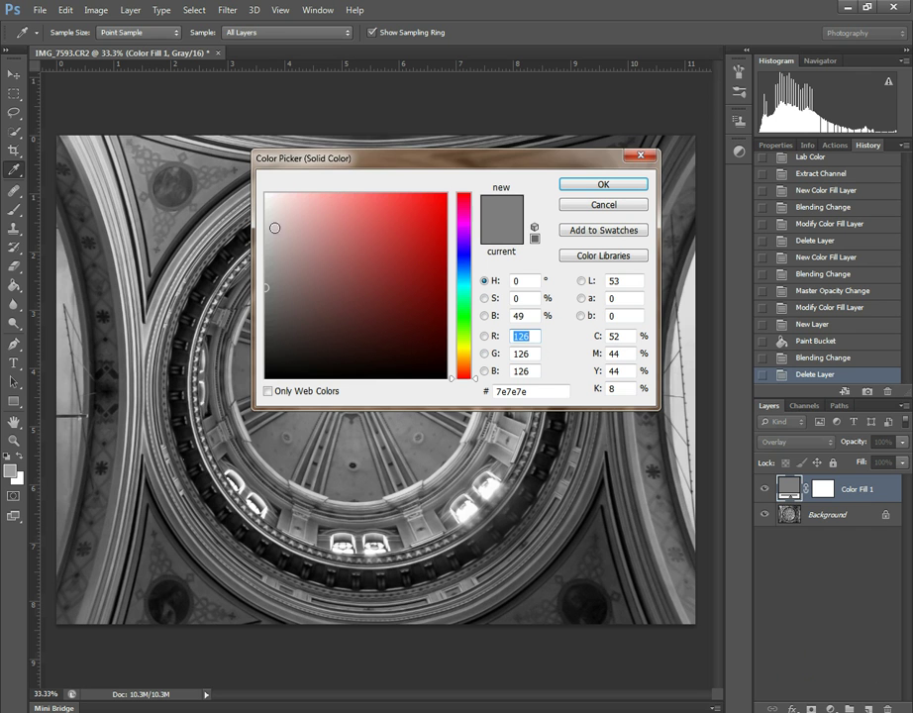
pyautogui.click(244, 226)
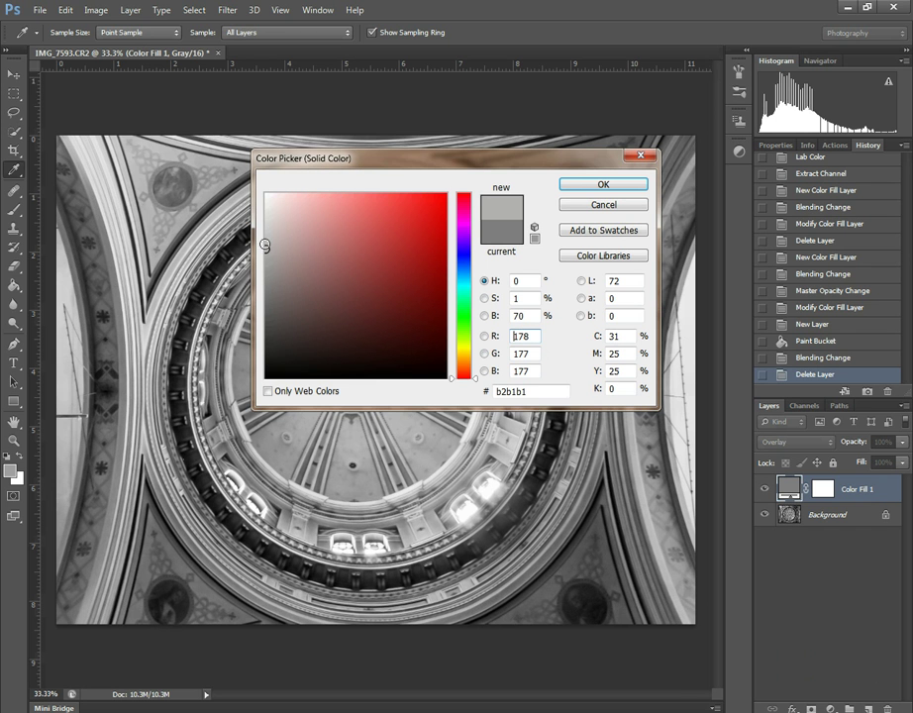
pyautogui.click(505, 391)
pyautogui.write('9d9d9d')
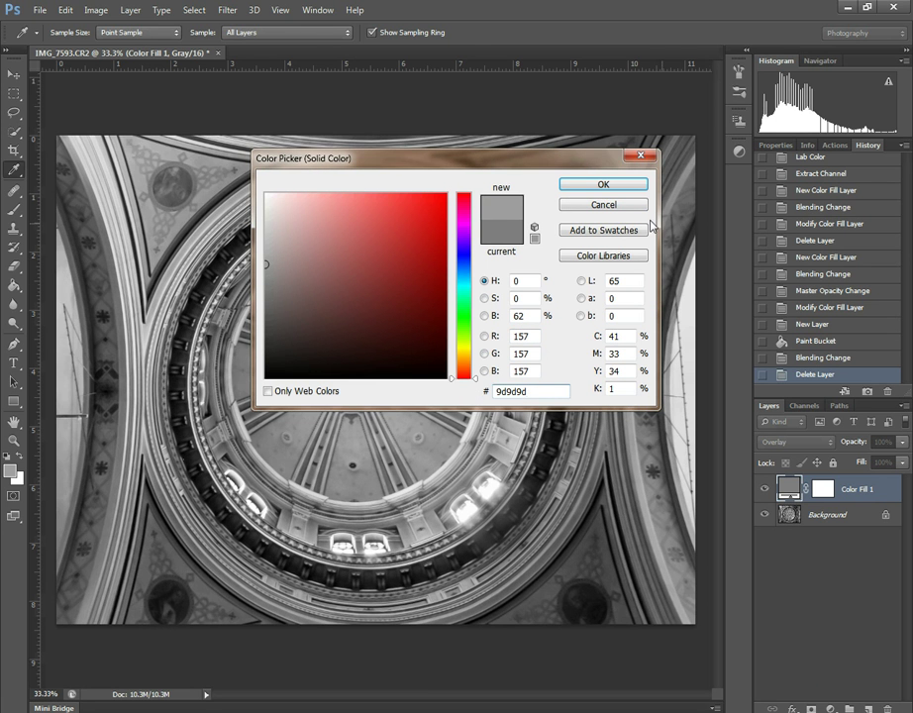
pyautogui.click(604, 186)
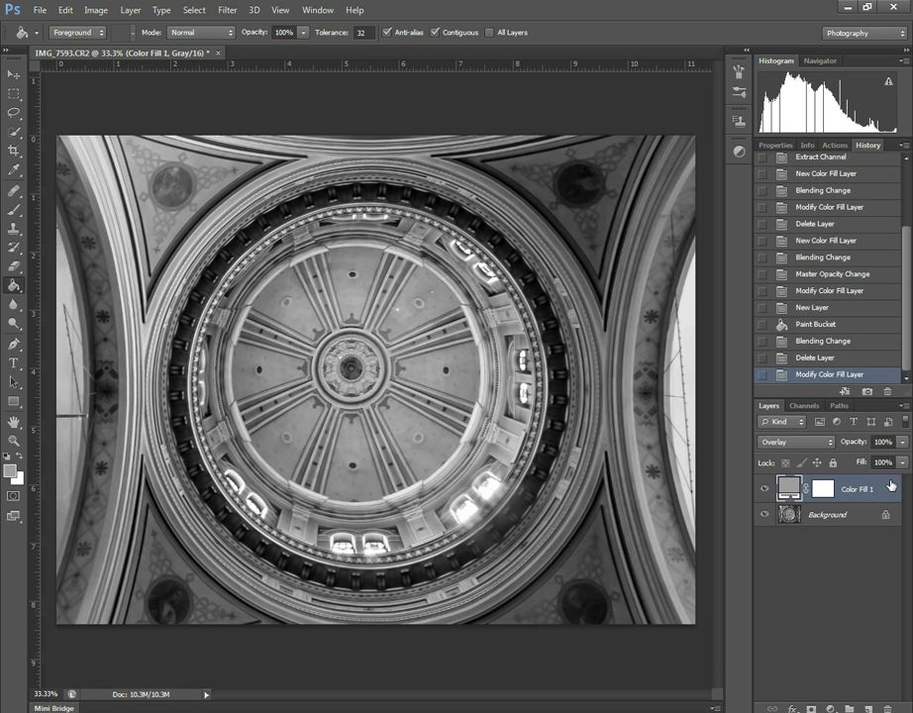
pyautogui.click(848, 515)
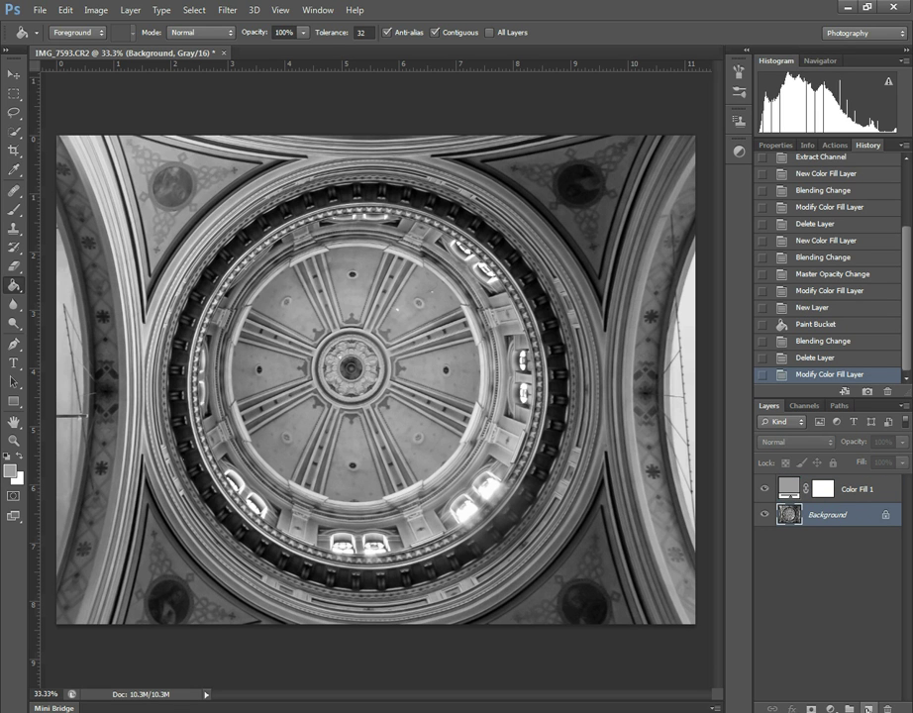
# Add a Levels layer above Color Fill 1, nudge its midtones to about 1.14, then delete it.
pyautogui.click(830, 709)
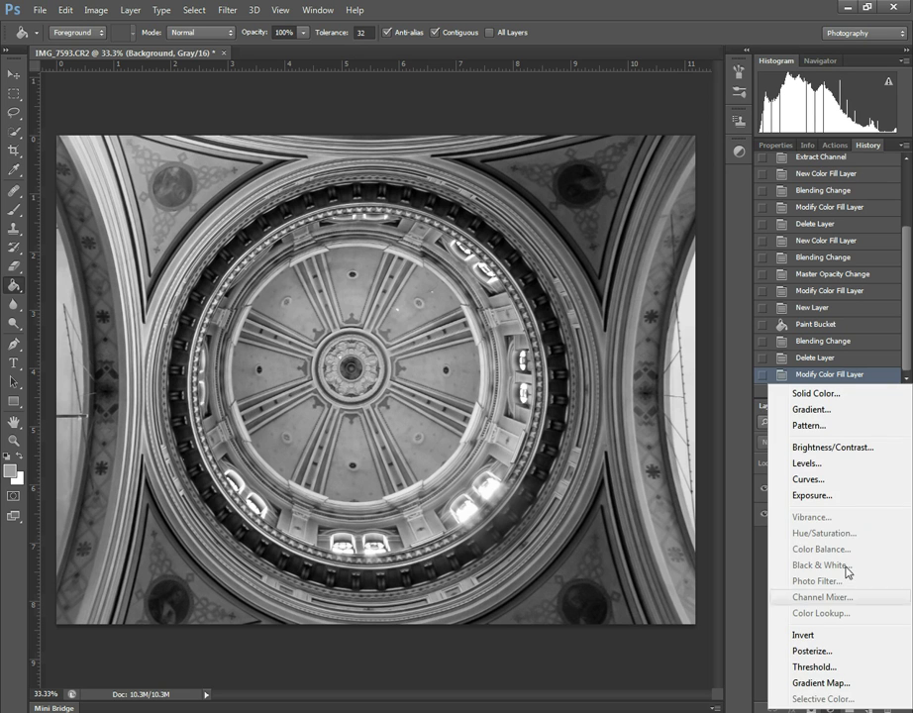
pyautogui.click(843, 464)
pyautogui.moveTo(854, 519); pyautogui.dragTo(857, 490)
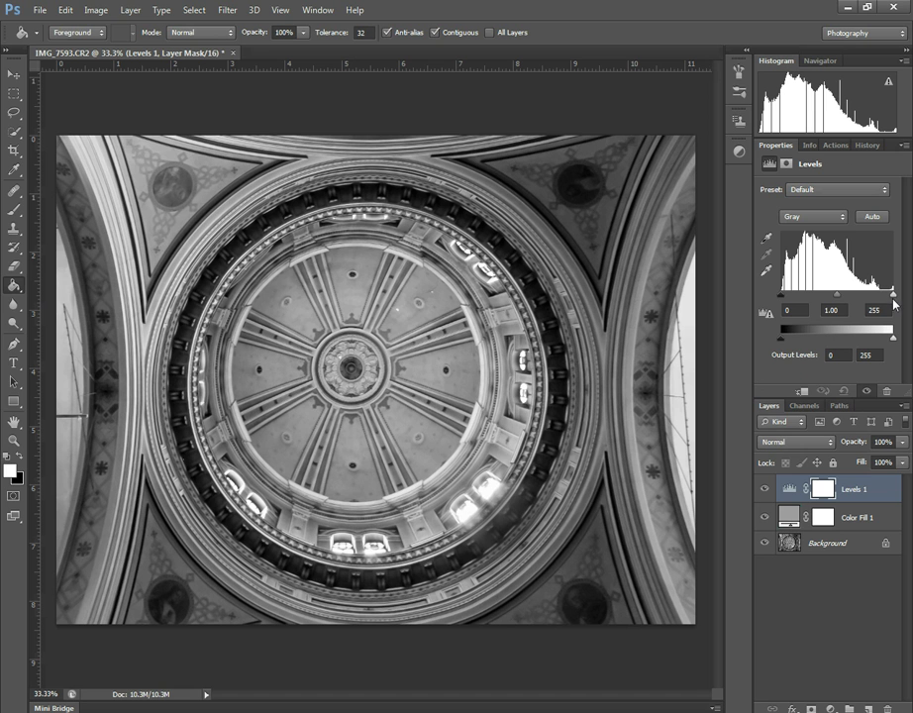
pyautogui.moveTo(893, 297)
pyautogui.mouseDown()
pyautogui.moveTo(883, 298)
pyautogui.moveTo(903, 295)
pyautogui.mouseUp()
pyautogui.moveTo(839, 298); pyautogui.dragTo(834, 298)
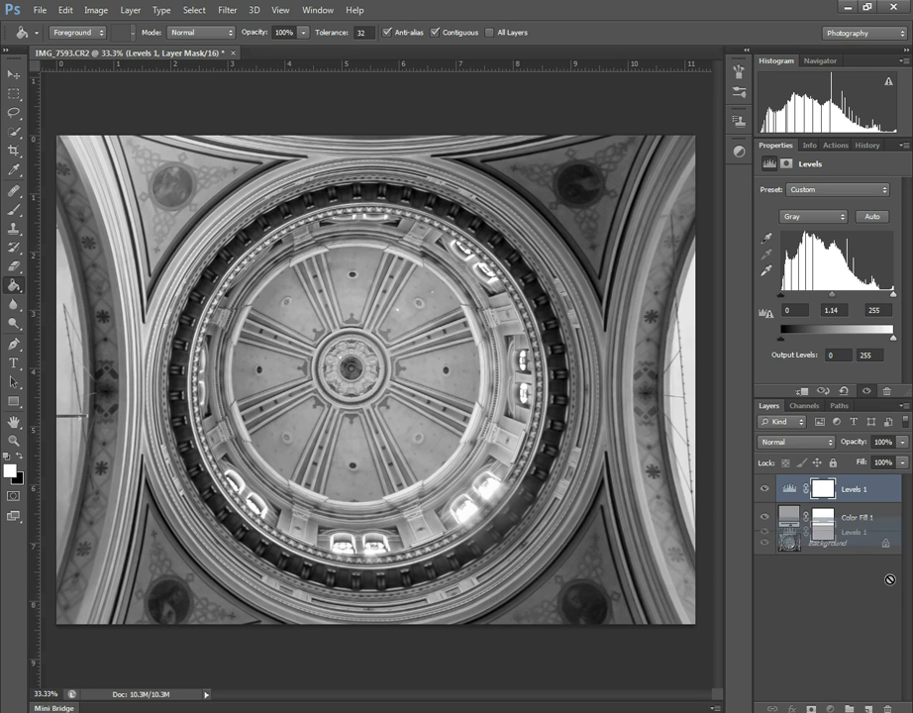
pyautogui.moveTo(862, 489); pyautogui.dragTo(887, 709)
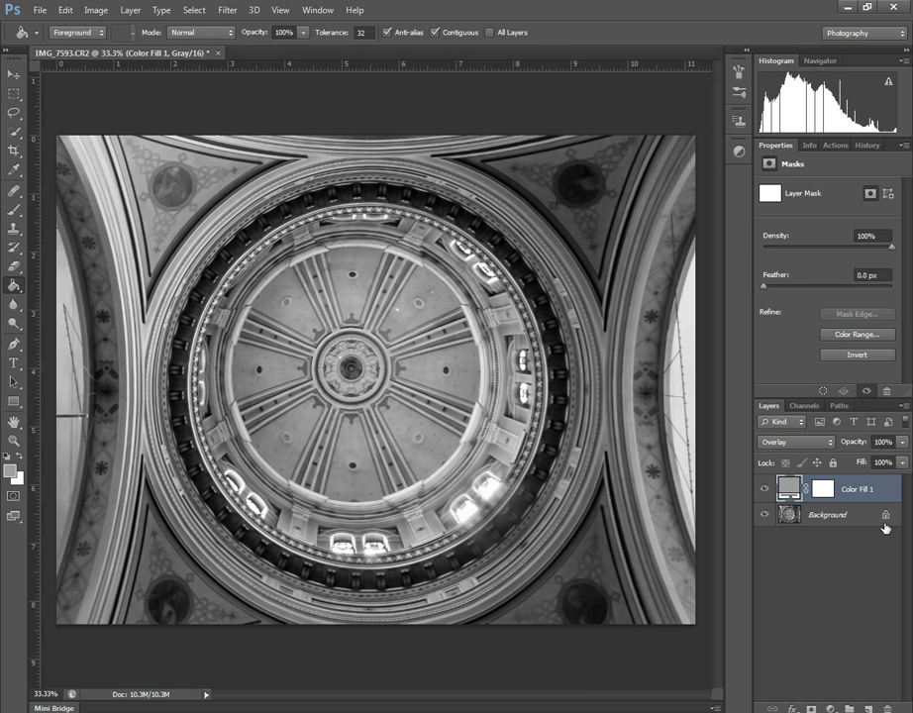
pyautogui.click(830, 710)
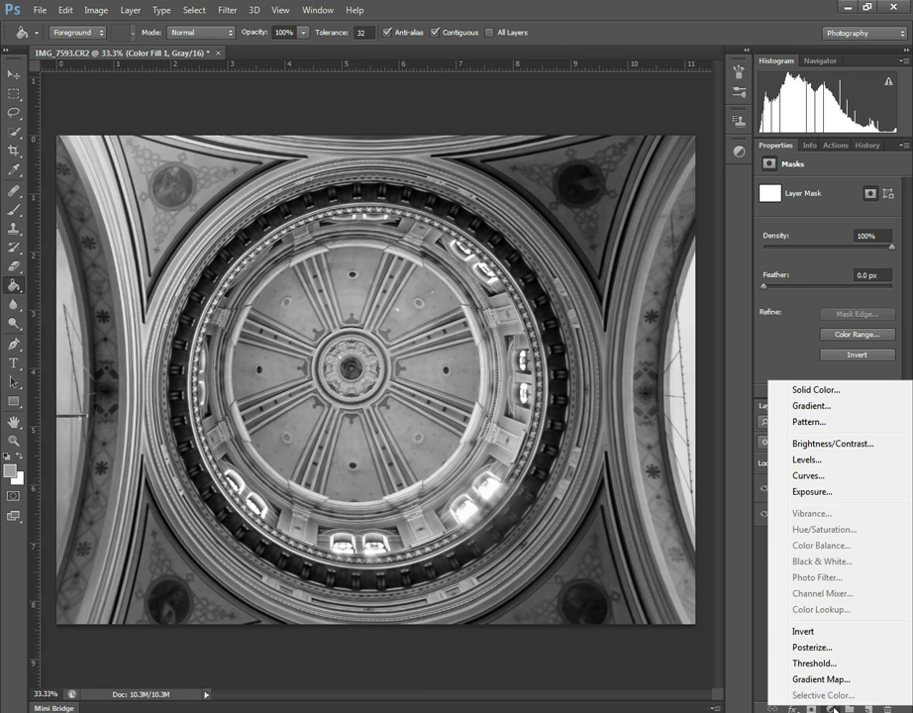
# Add a Curves layer on the Default preset and reshape the curve to darken shadows and boost contrast.
pyautogui.click(844, 476)
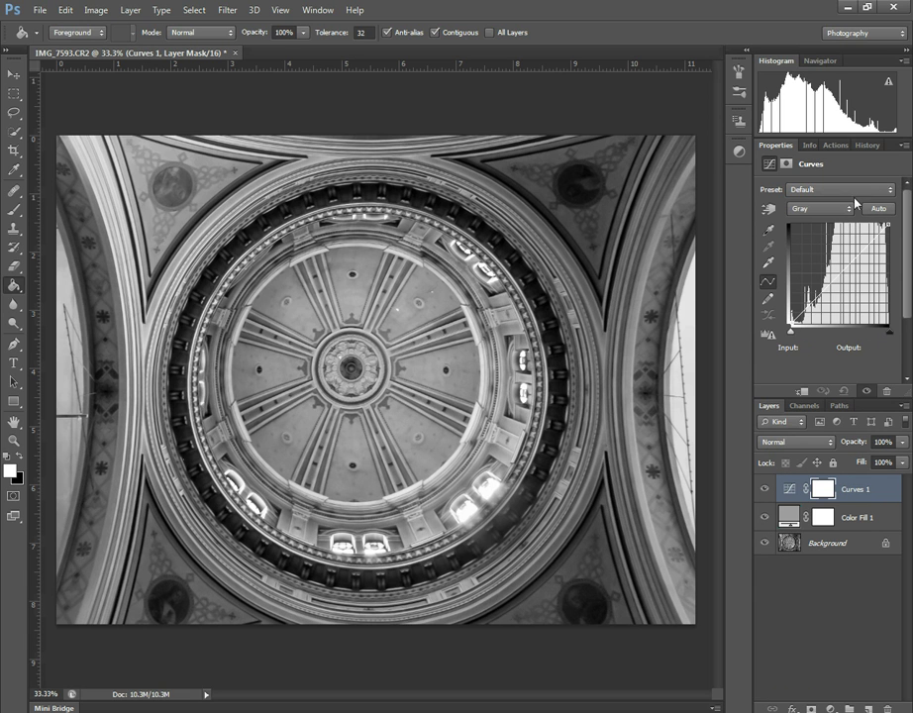
pyautogui.click(855, 190)
pyautogui.click(822, 195)
pyautogui.moveTo(808, 285); pyautogui.dragTo(795, 320)
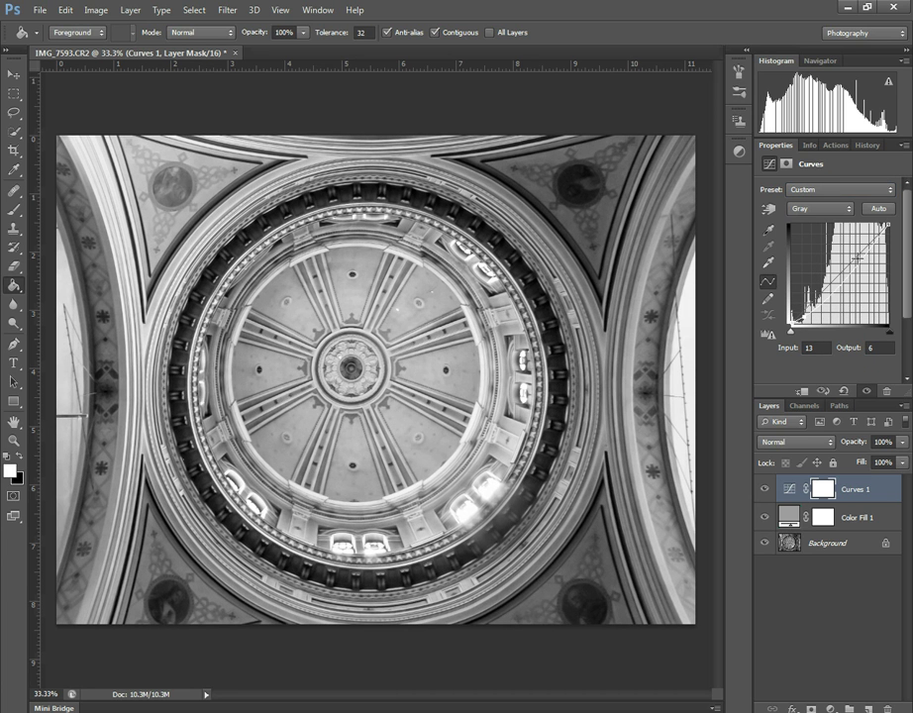
pyautogui.moveTo(624, 203)
pyautogui.mouseDown()
pyautogui.moveTo(607, 188)
pyautogui.moveTo(609, 198)
pyautogui.mouseUp()
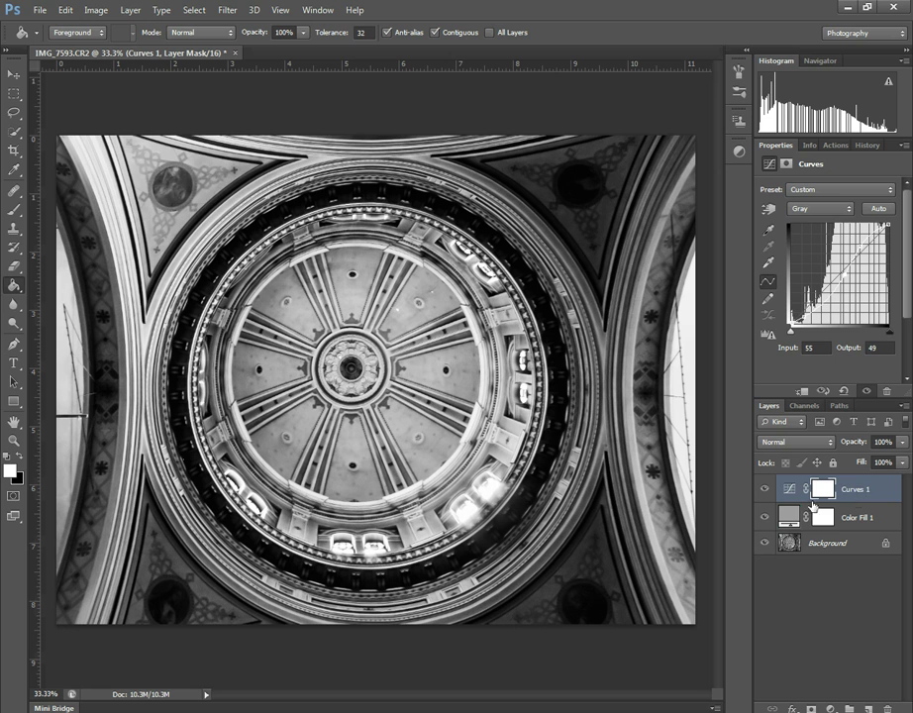
# Select the Color Fill 1 and Background layers, show the History panel, and switch to the Move tool.
pyautogui.click(854, 517)
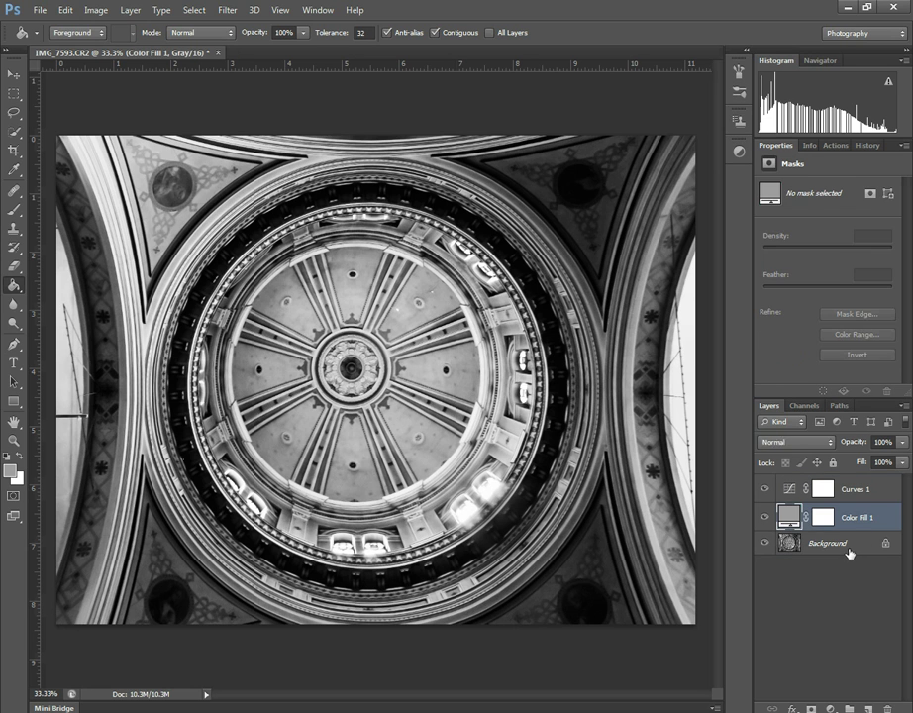
pyautogui.click(849, 551)
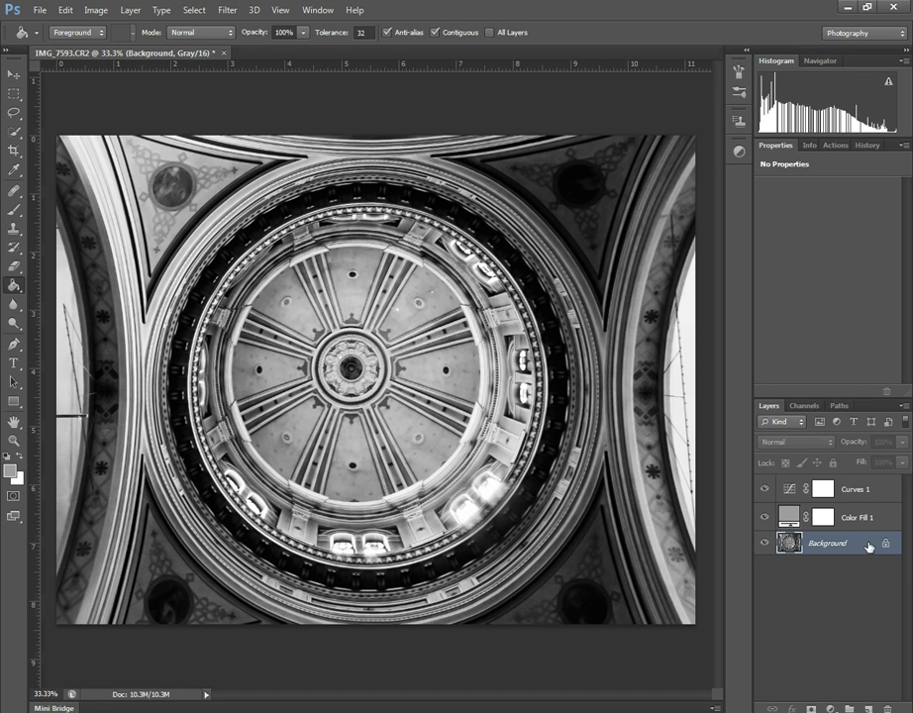
pyautogui.click(868, 144)
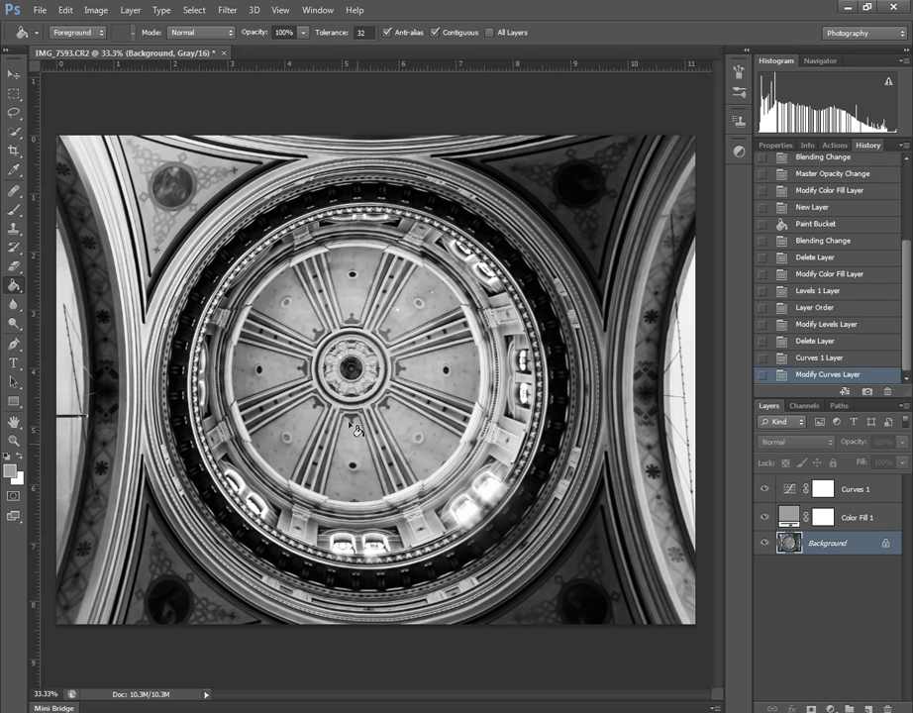
pyautogui.click(12, 75)
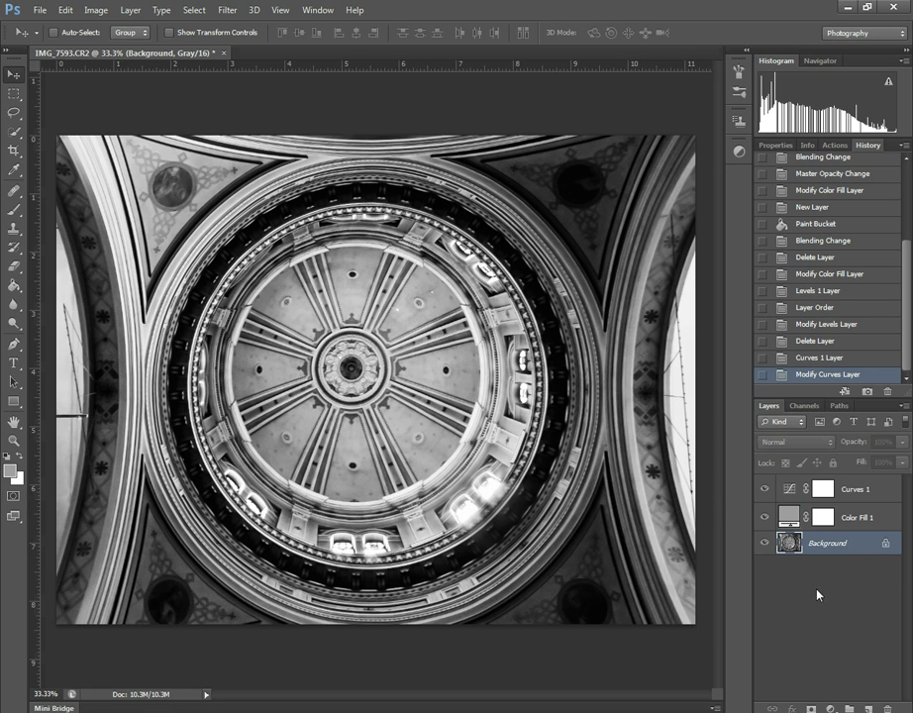